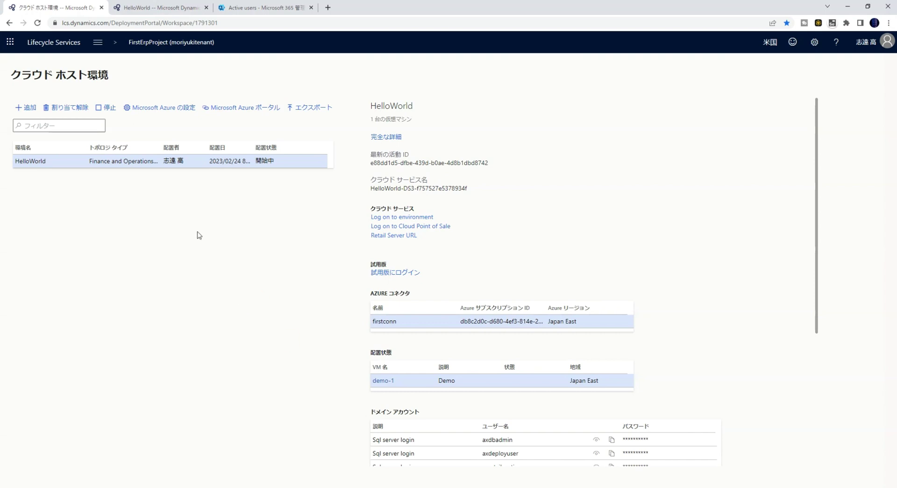
# Step: Go back from the HelloWorld environment page to the Lifecycle Services home page via the header title
pyautogui.click(59, 45)
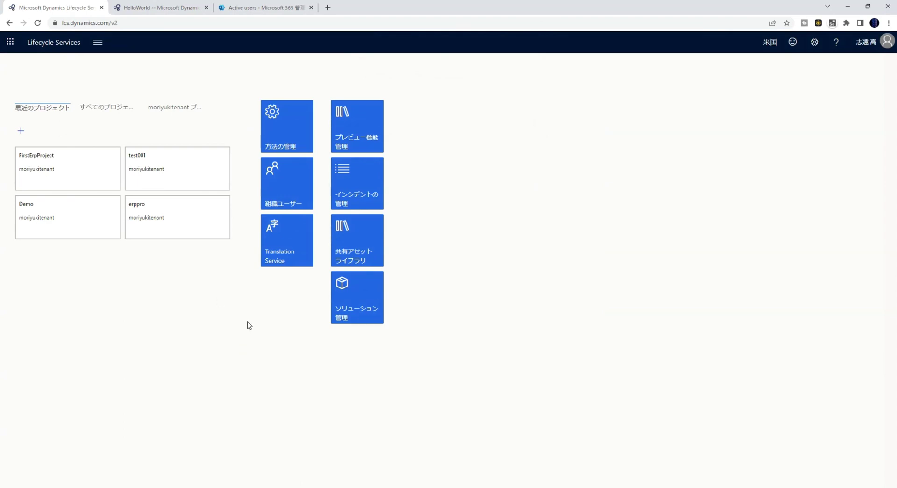
# Step: List the Shared Asset Library's downloadable VHDs and widen the Name column to show full file names
pyautogui.click(243, 326)
pyautogui.click(366, 262)
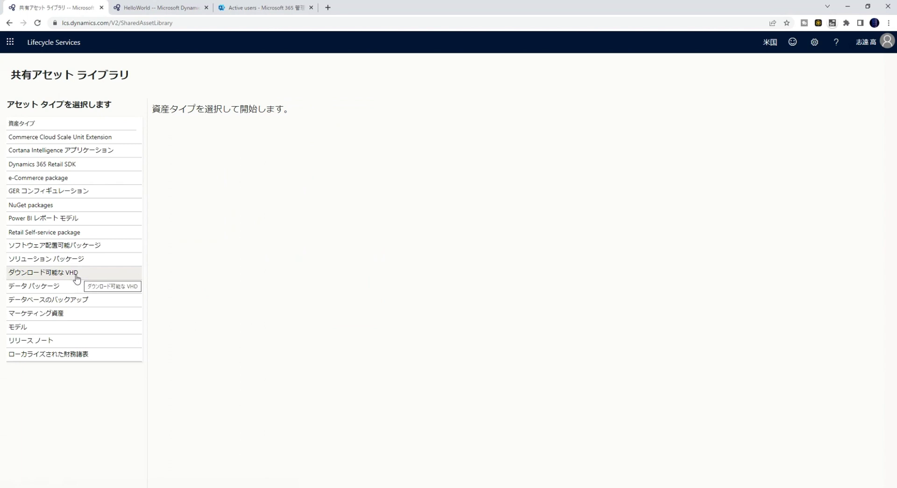
pyautogui.click(79, 276)
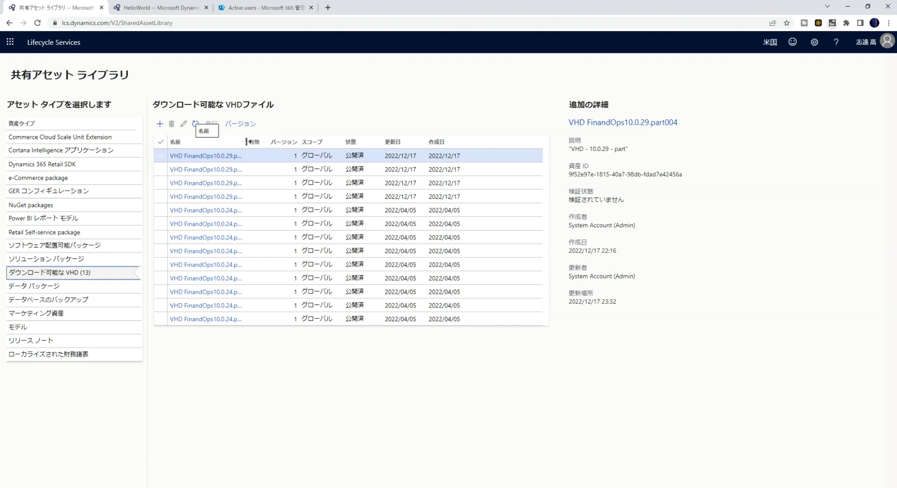
pyautogui.moveTo(246, 142); pyautogui.dragTo(278, 142)
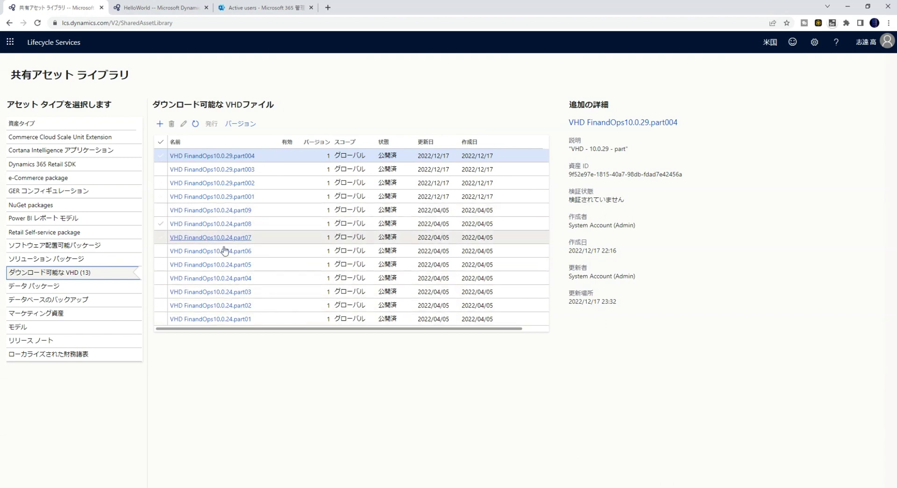
pyautogui.click(270, 357)
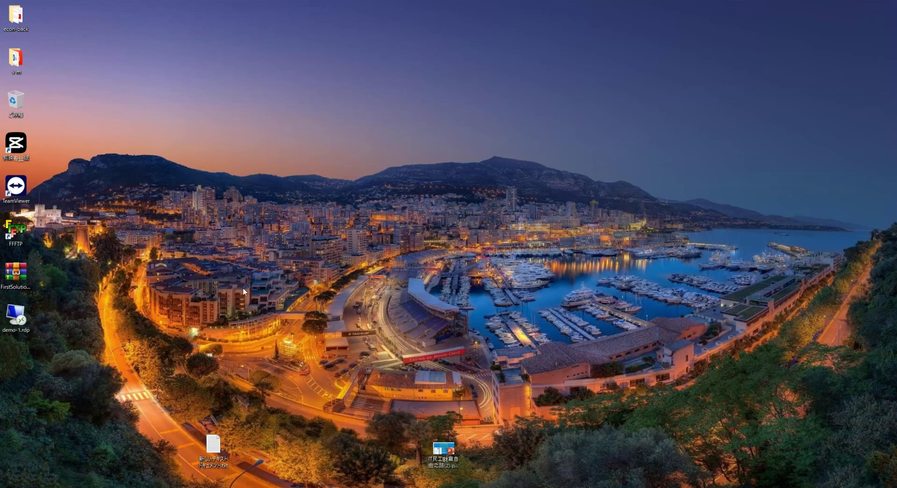
# Step: Open the Crucial X6 (F:) drive and inspect the archive parts, part01.exe through part09.rar
pyautogui.doubleClick(16, 101)
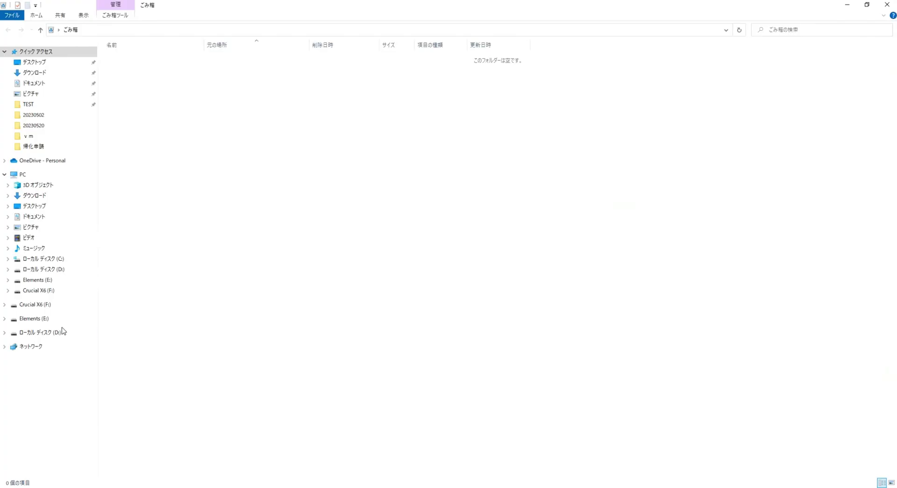
pyautogui.click(35, 304)
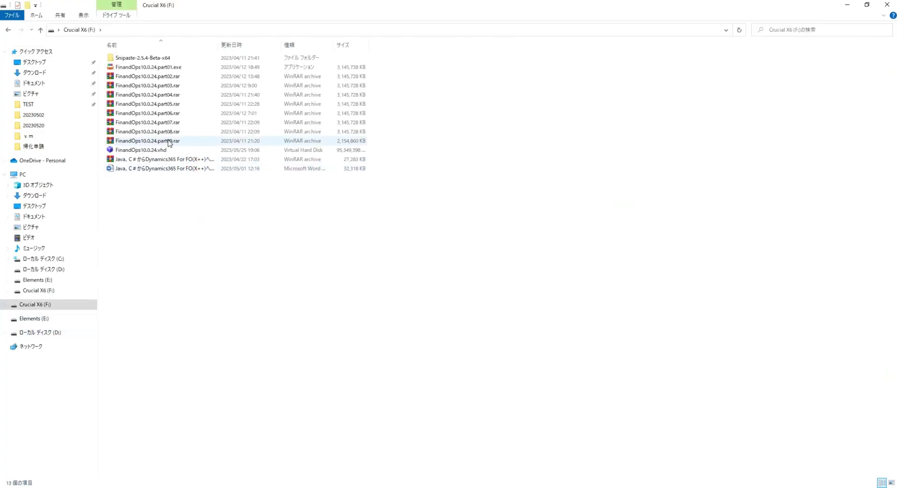
pyautogui.click(157, 68)
pyautogui.click(163, 141)
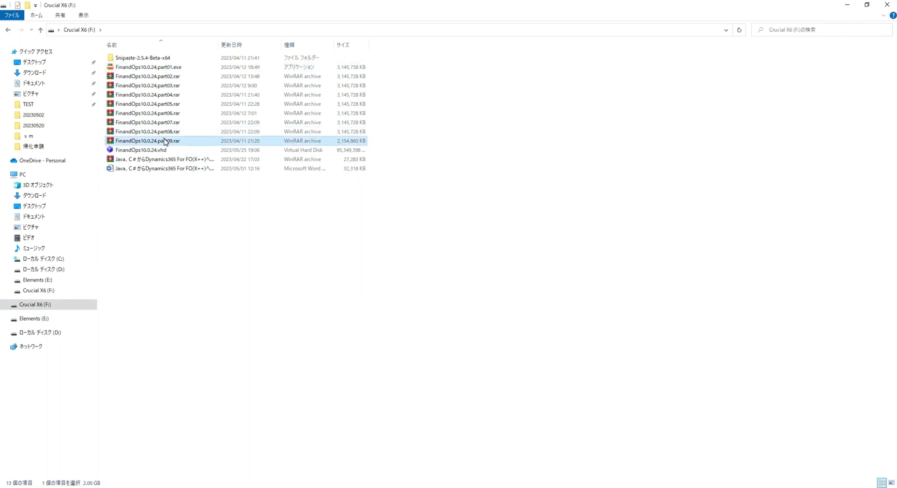
pyautogui.click(165, 71)
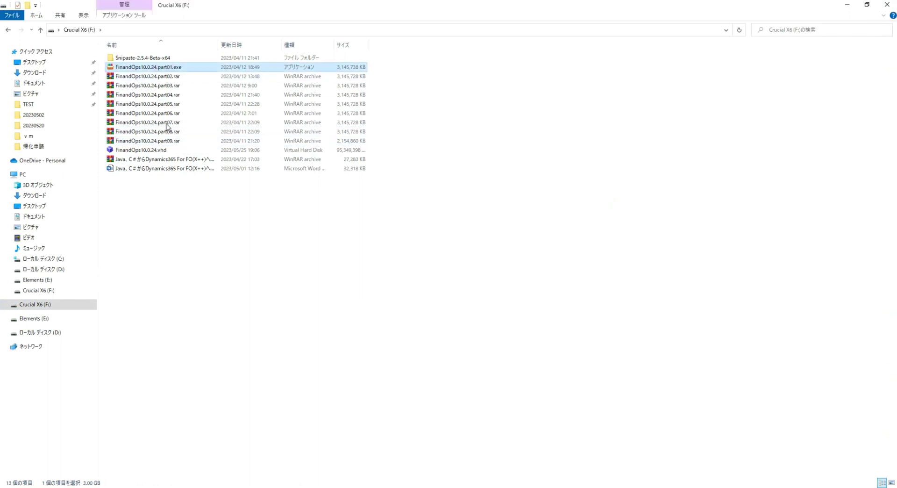
# Step: Check the extracted FinandOps10.0.24.vhd disk image, then switch to VirtualBox Manager
pyautogui.click(151, 151)
pyautogui.click(169, 214)
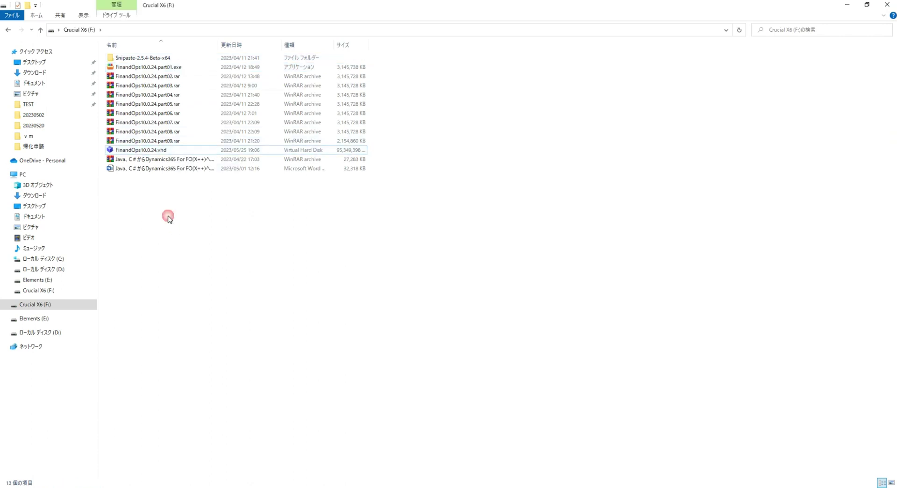
pyautogui.click(156, 152)
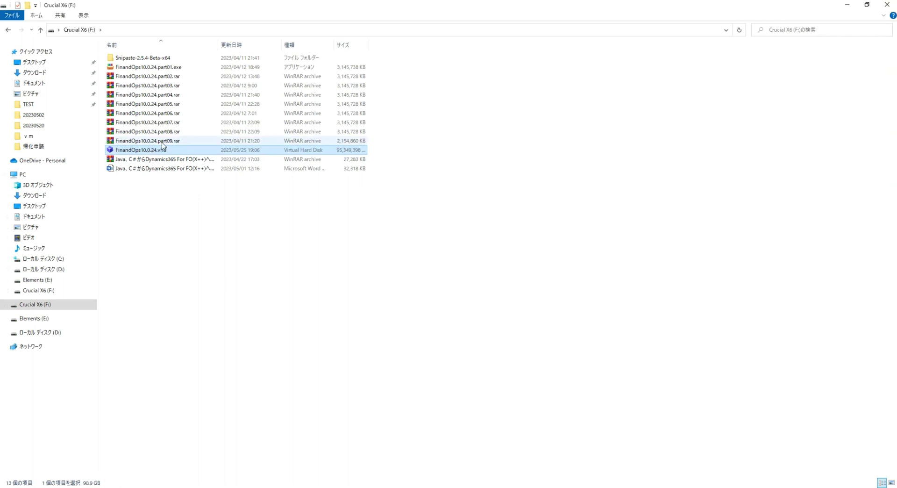
pyautogui.click(214, 256)
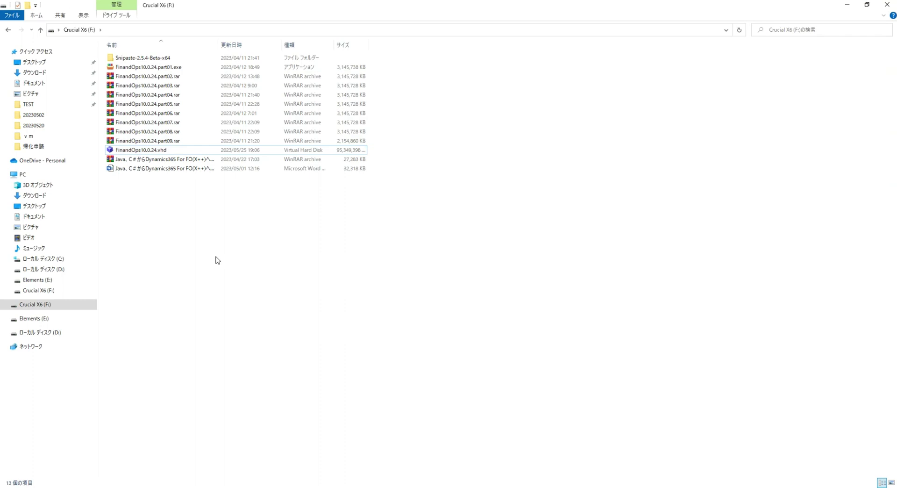
pyautogui.click(161, 149)
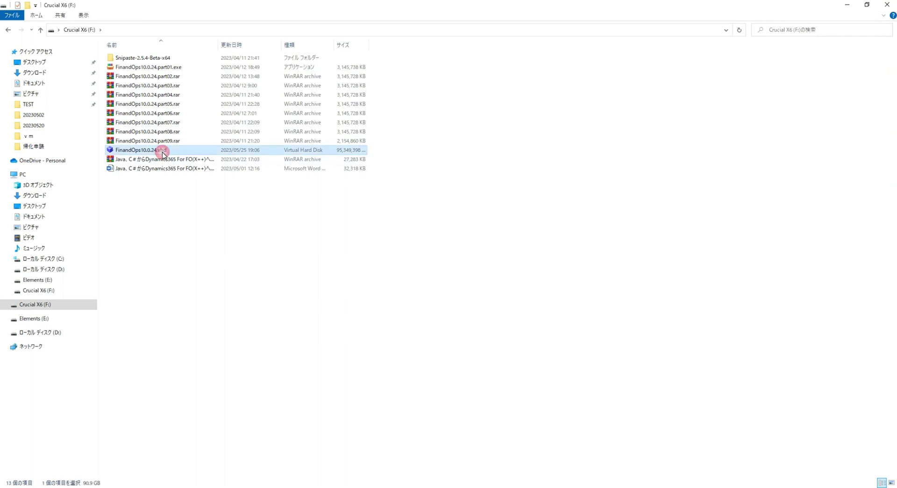
pyautogui.click(379, 287)
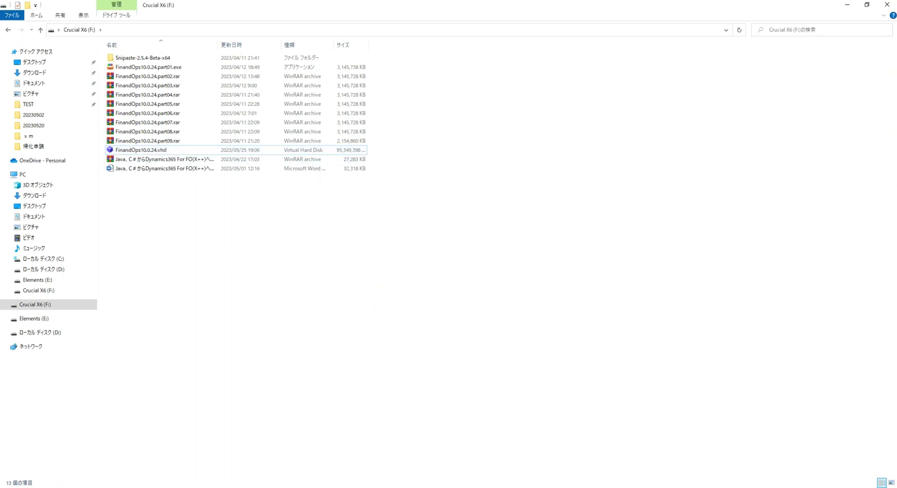
pyautogui.click(442, 463)
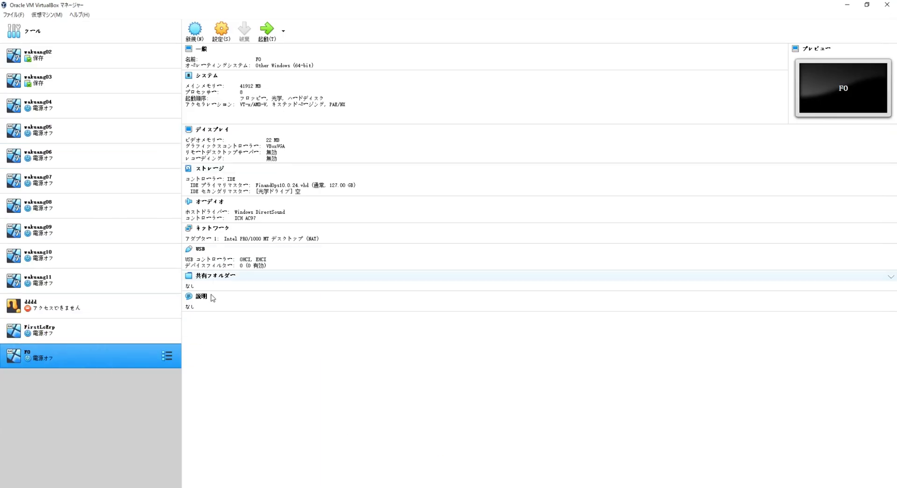
# Step: Open FO's settings and review its system, processor, memory, storage, audio and serial port pages
pyautogui.click(258, 336)
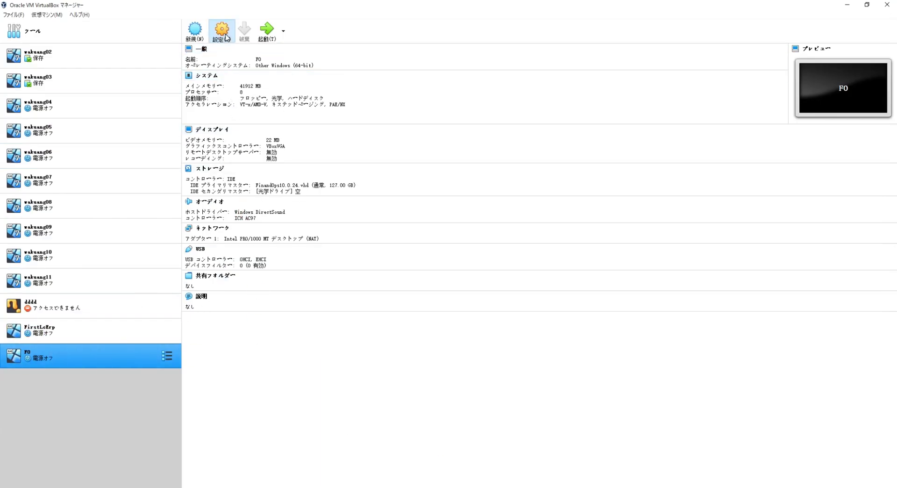
pyautogui.click(224, 36)
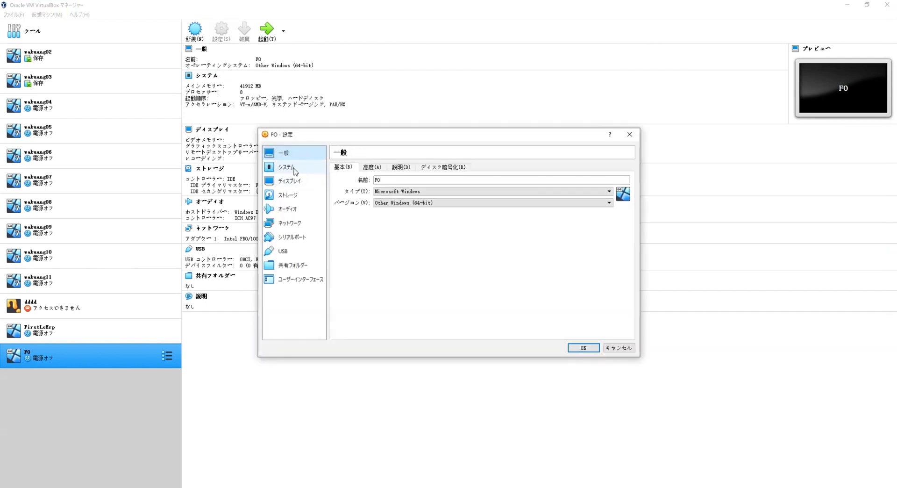
pyautogui.click(294, 169)
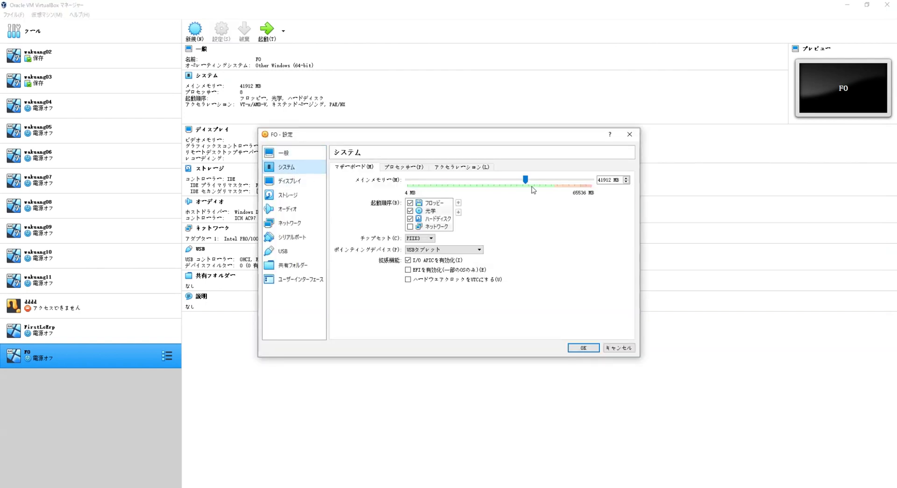
pyautogui.click(409, 169)
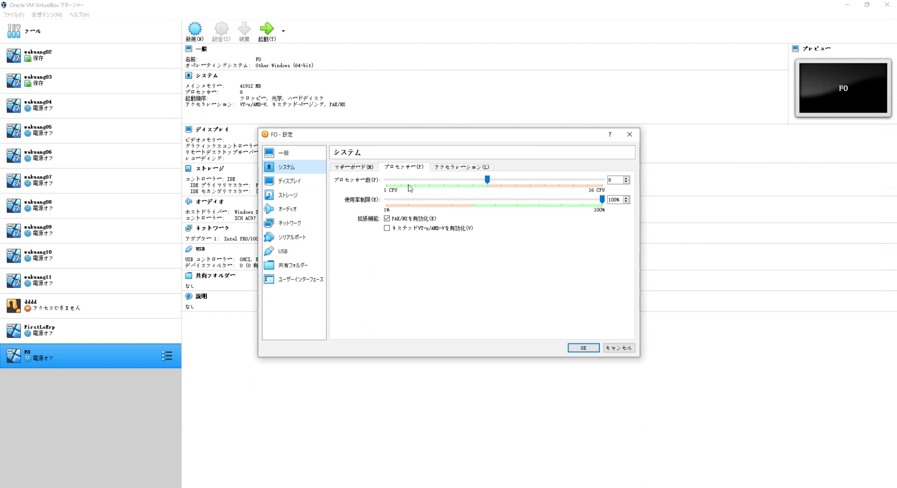
pyautogui.click(363, 167)
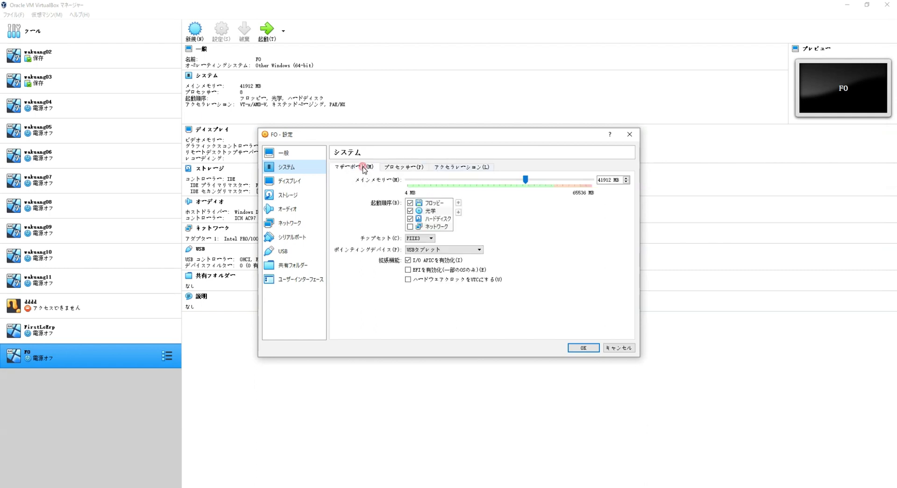
pyautogui.click(291, 194)
pyautogui.click(291, 208)
pyautogui.click(293, 237)
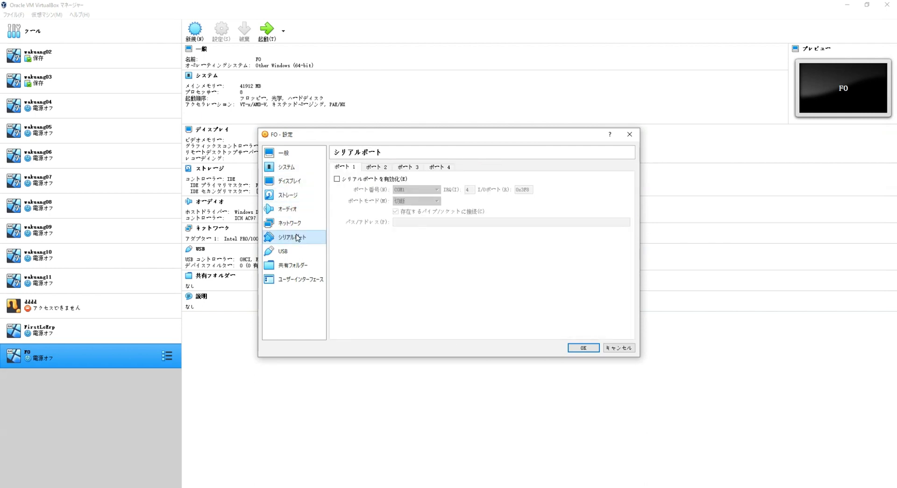
pyautogui.click(297, 224)
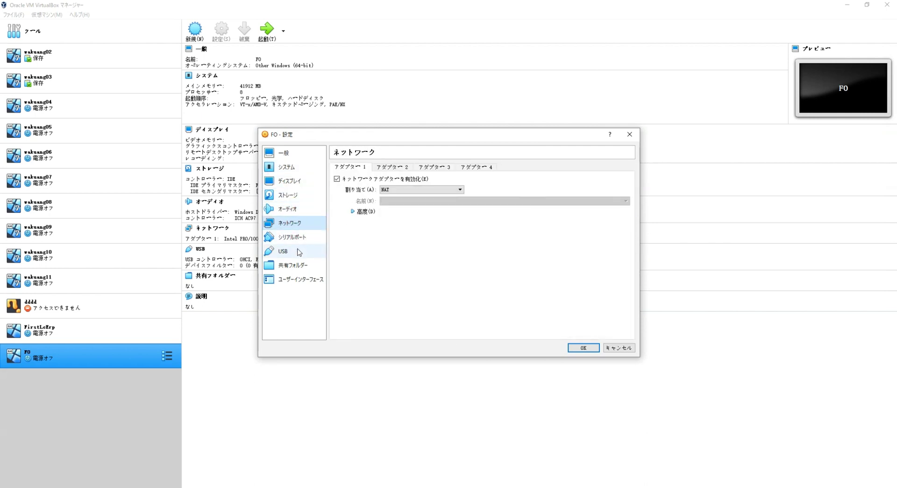
# Step: Review FO's shared folders, USB, serial port and both network adapter settings
pyautogui.click(298, 263)
pyautogui.click(293, 252)
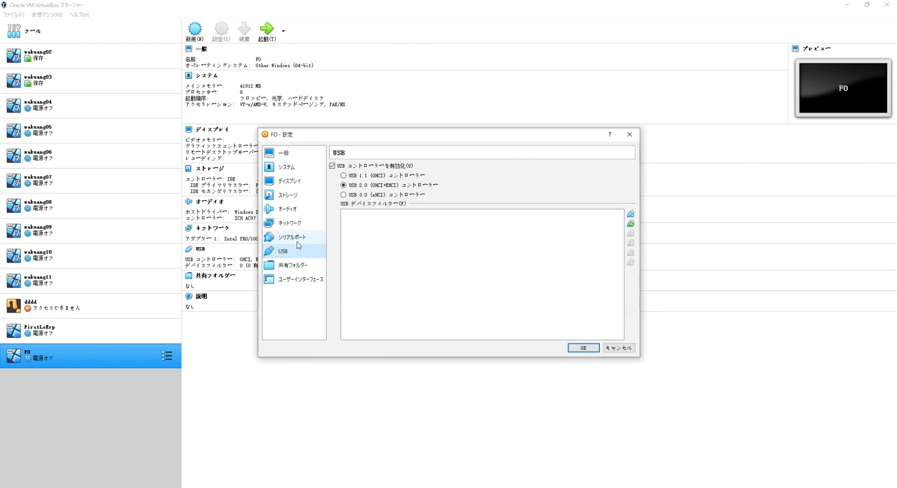
pyautogui.click(297, 239)
pyautogui.click(298, 228)
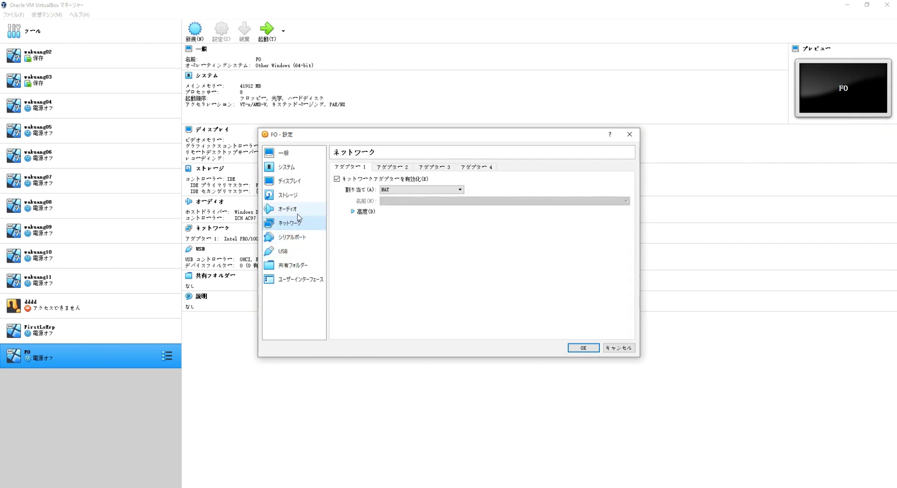
pyautogui.click(389, 168)
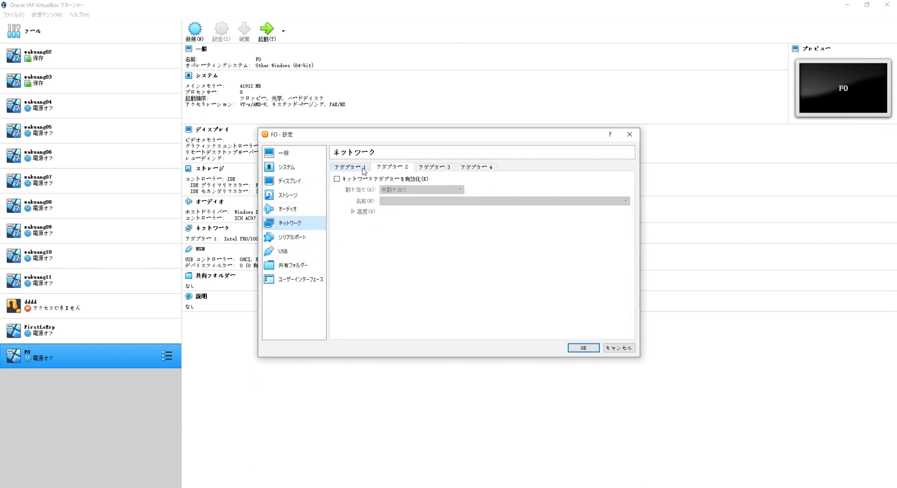
pyautogui.click(363, 169)
# Step: Revisit FO's display and general pages, cancel without saving, and start the FO virtual machine
pyautogui.click(290, 208)
pyautogui.click(297, 180)
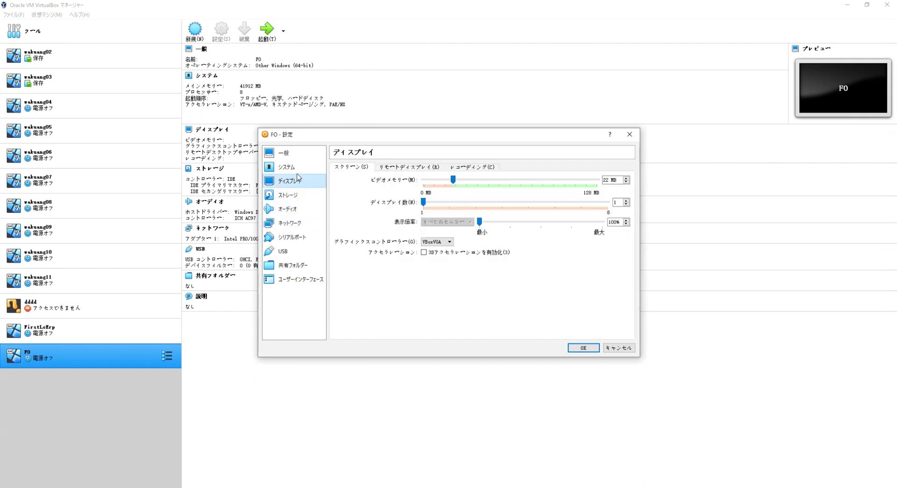
pyautogui.click(294, 168)
pyautogui.click(292, 155)
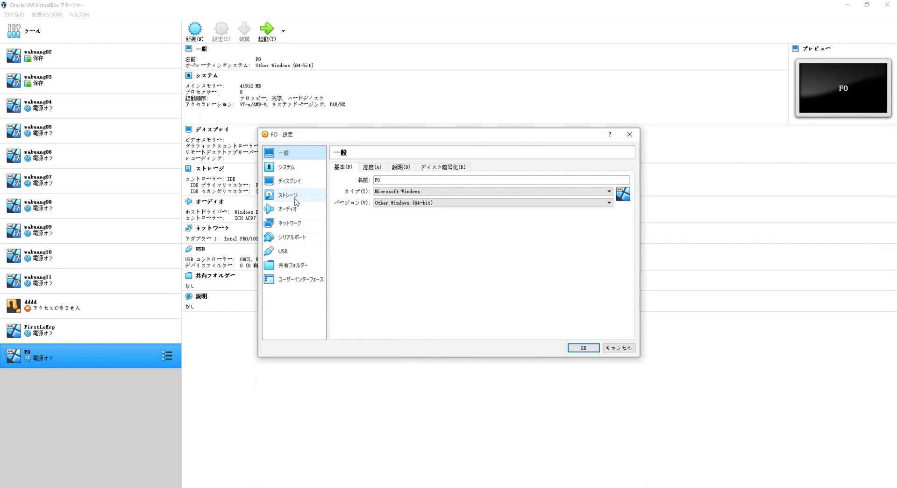
pyautogui.click(290, 210)
pyautogui.click(289, 181)
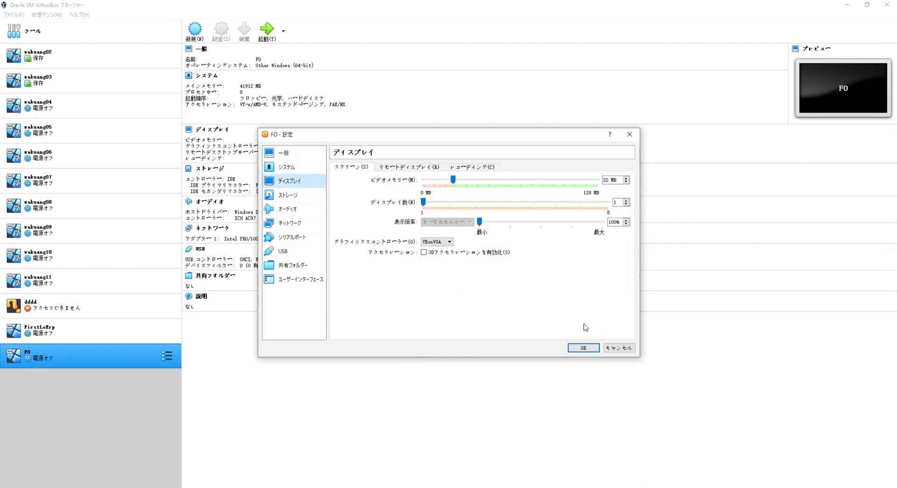
pyautogui.click(615, 346)
pyautogui.click(366, 300)
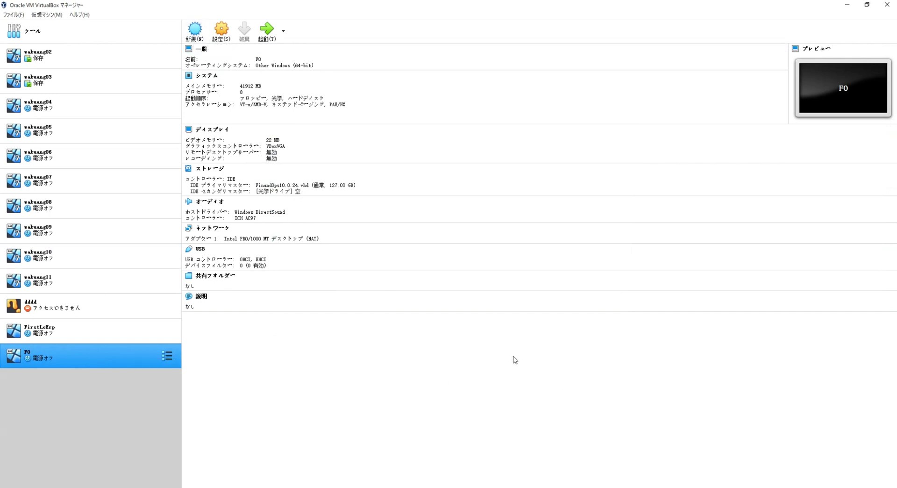
pyautogui.click(270, 31)
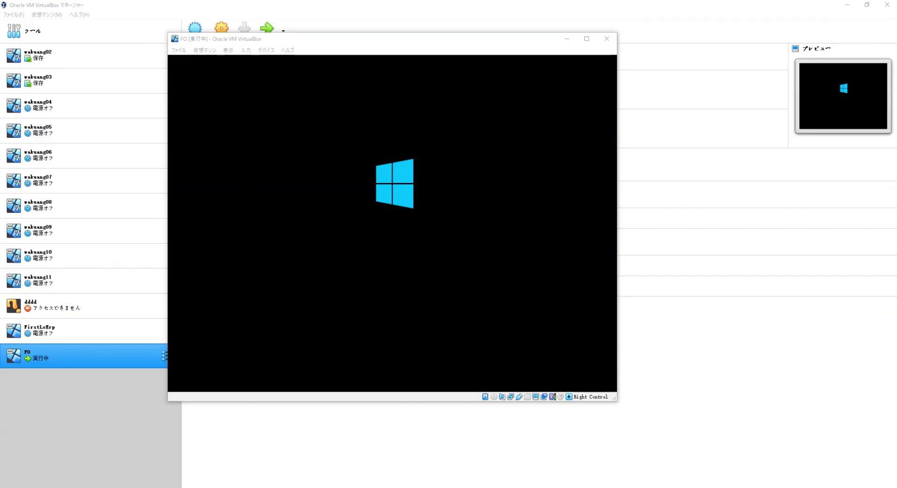
# Step: On the HelloWorld environment page, choose 'Log on to environment' from the login dropdown
pyautogui.click(478, 486)
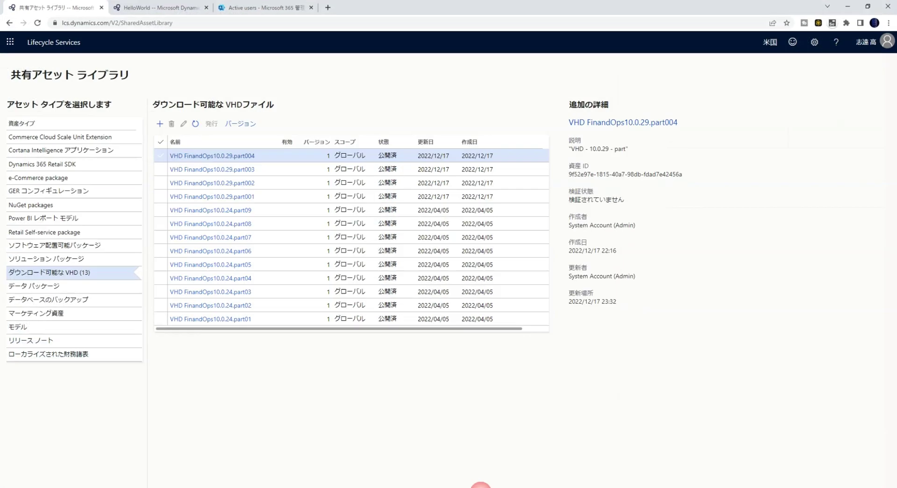
pyautogui.click(165, 8)
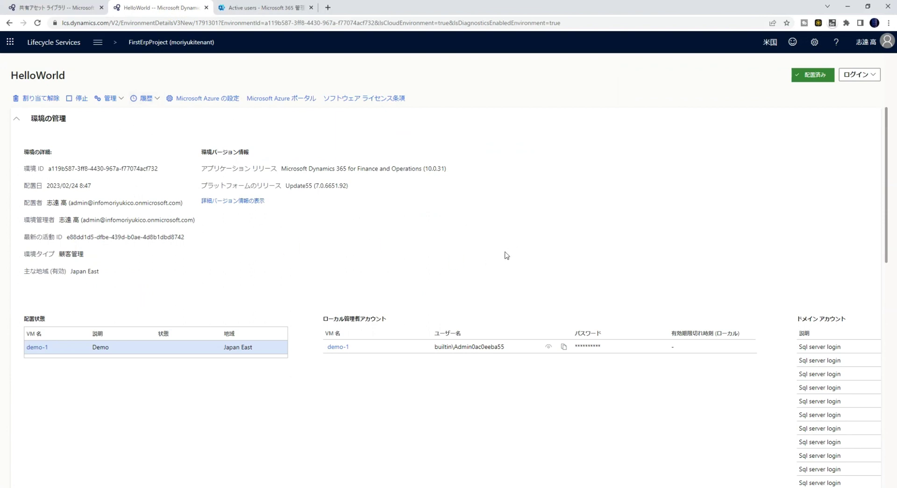
pyautogui.click(871, 78)
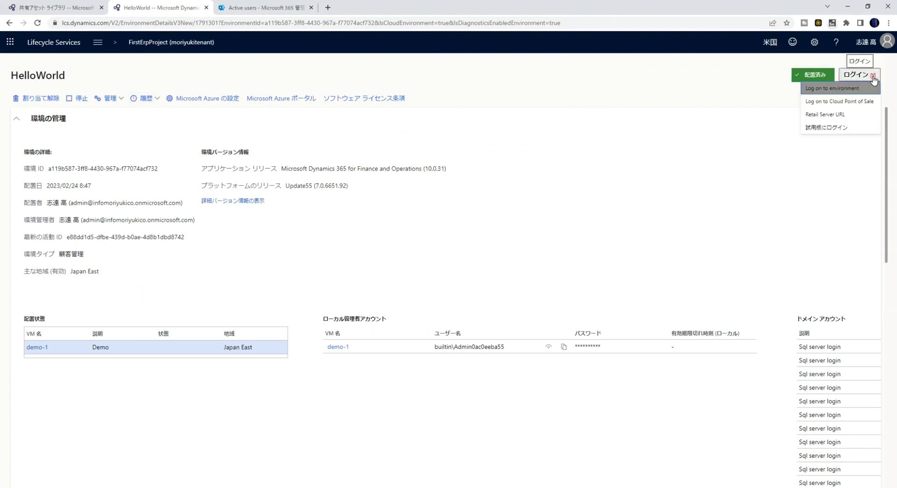
pyautogui.click(826, 93)
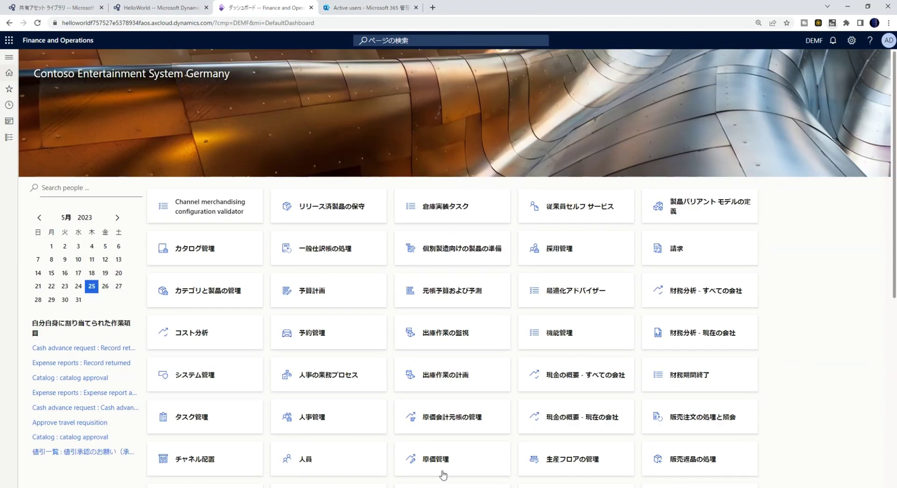
# Step: Glance at the booting FO VM window, move it aside, and return to the HelloWorld tab
pyautogui.hotkey('alt', 'Tab')
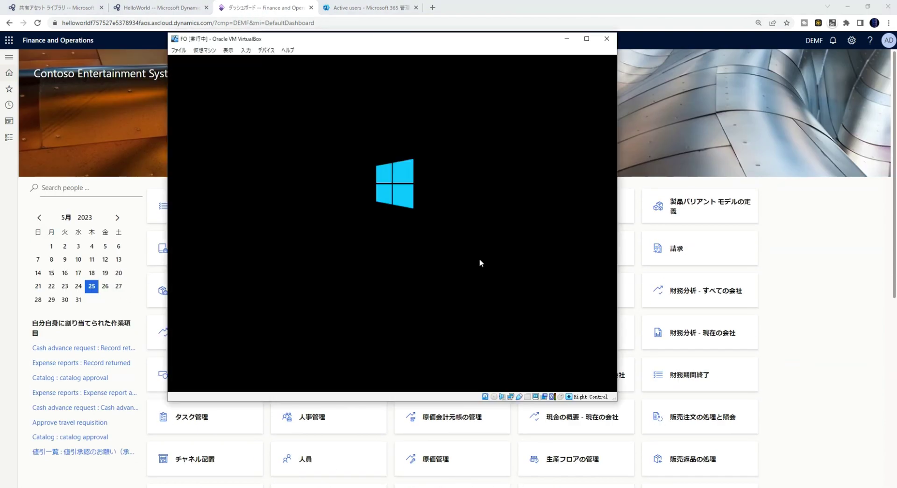
pyautogui.moveTo(388, 41); pyautogui.dragTo(426, 73)
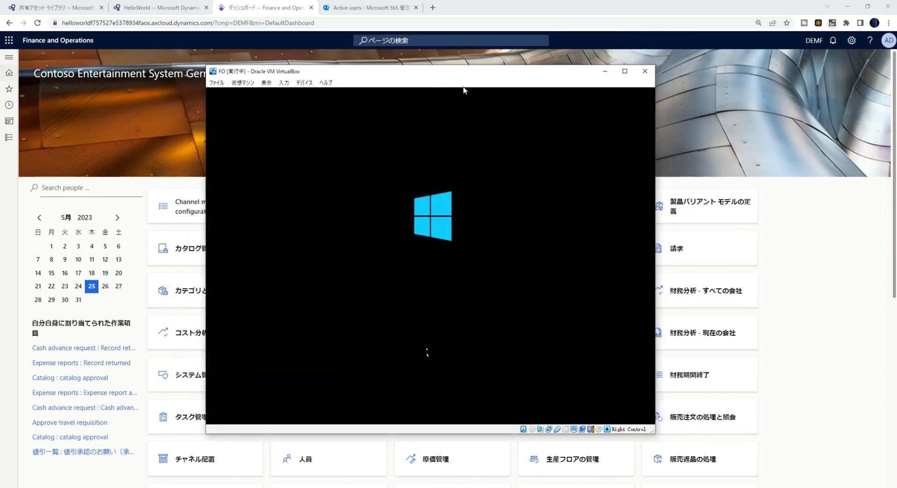
pyautogui.click(489, 10)
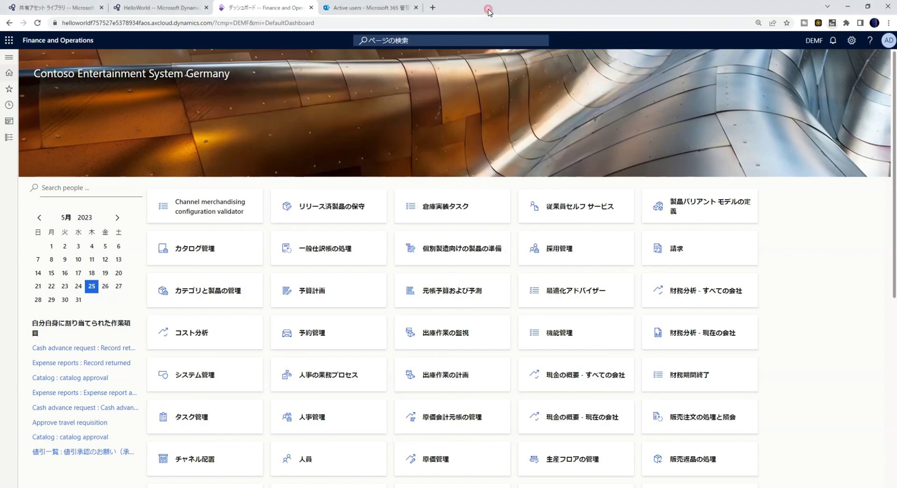
pyautogui.click(175, 9)
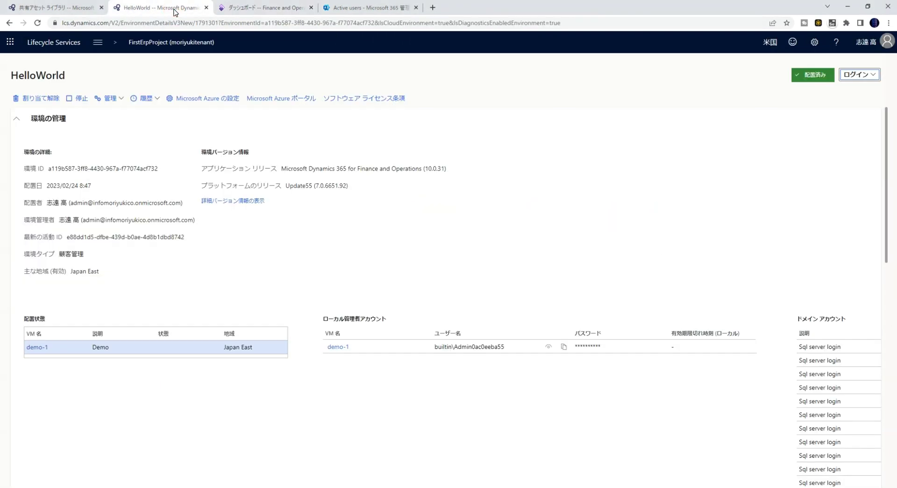
# Step: Check the signed-in account flyout on the HelloWorld page, then go to the Microsoft 365 Active users tab
pyautogui.click(252, 9)
pyautogui.click(164, 9)
pyautogui.click(865, 49)
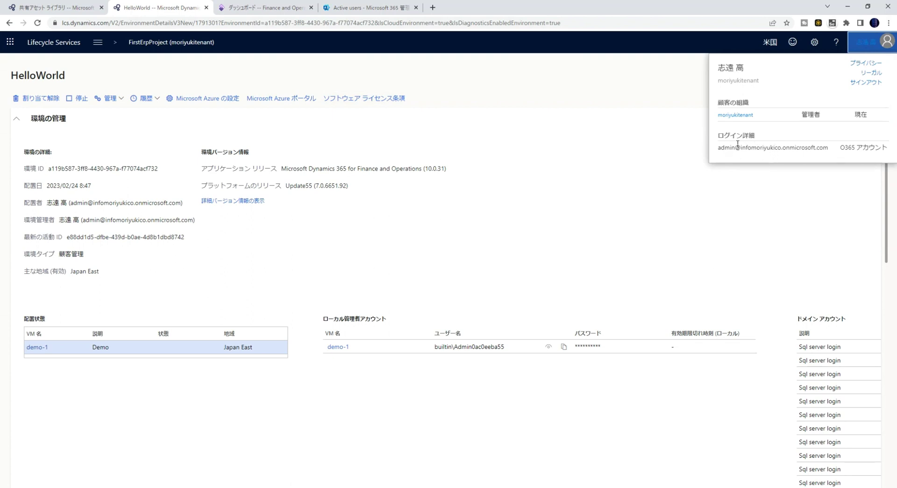
pyautogui.click(615, 160)
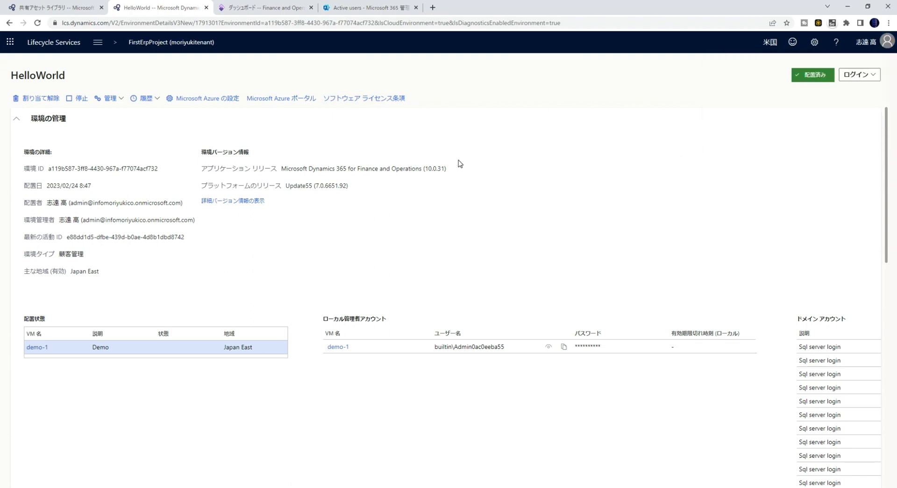
pyautogui.click(376, 10)
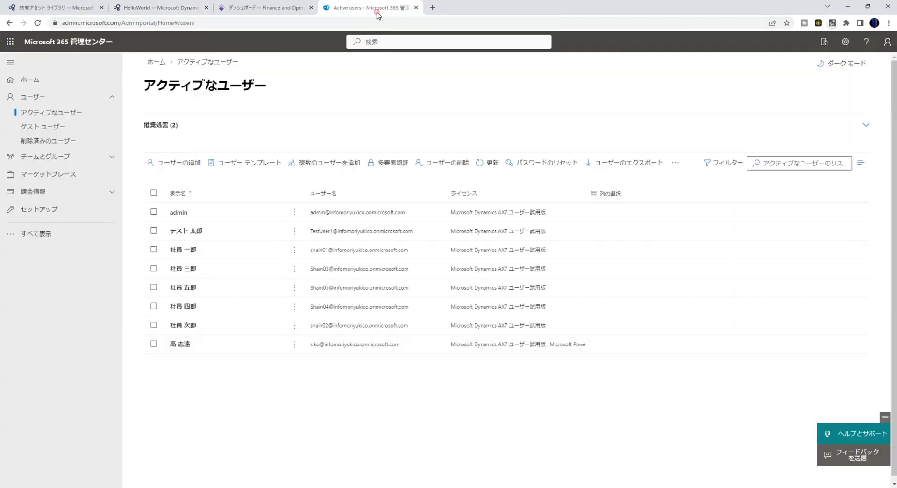
pyautogui.click(318, 107)
# Step: From the Finance and Operations navigation pane, open Modules > System administration > Users
pyautogui.click(271, 8)
pyautogui.click(357, 8)
pyautogui.click(274, 13)
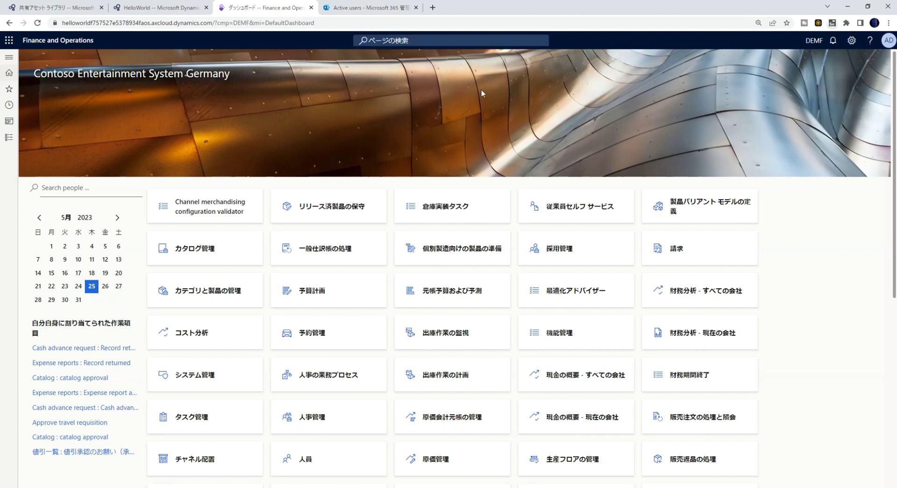
pyautogui.click(9, 90)
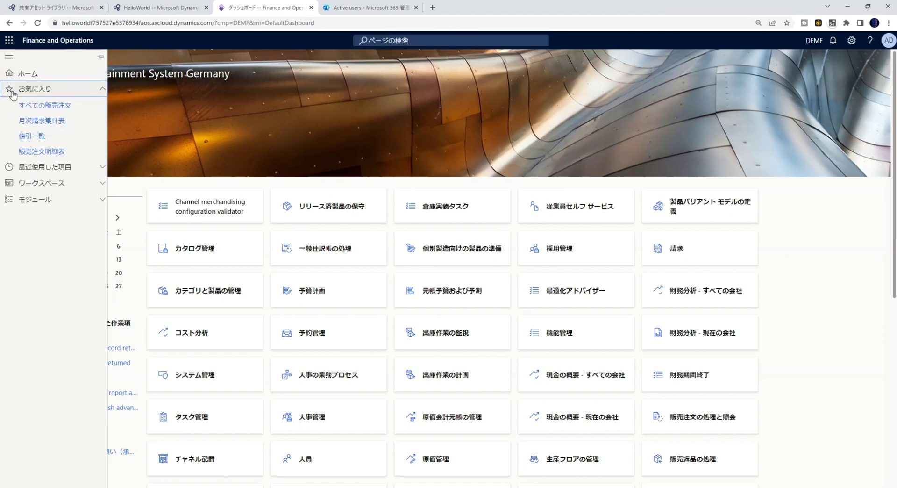
pyautogui.click(44, 199)
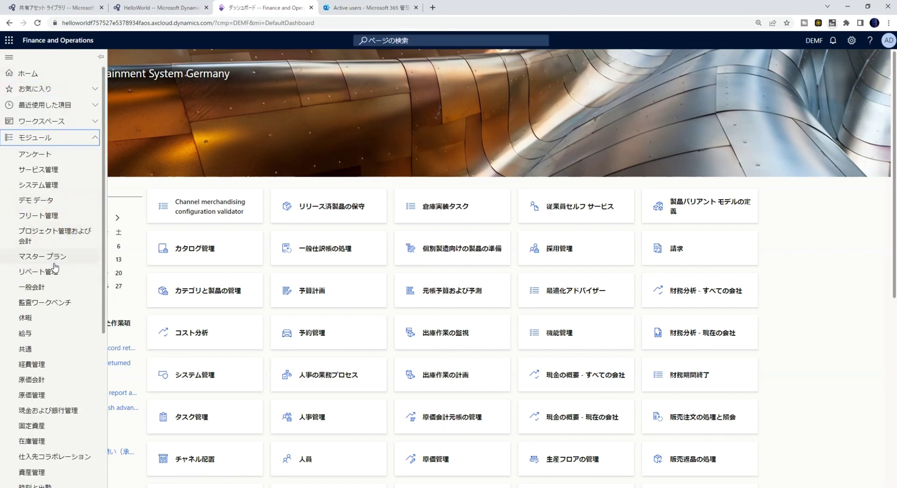
pyautogui.click(62, 187)
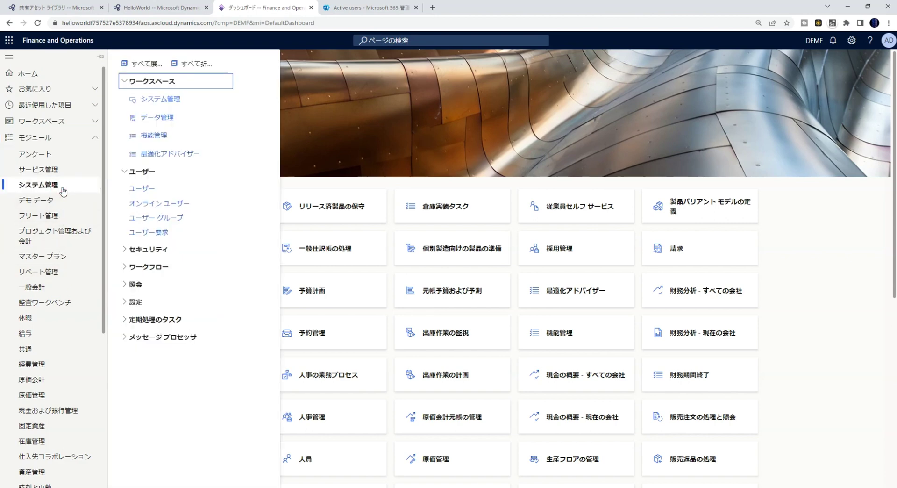
pyautogui.click(153, 189)
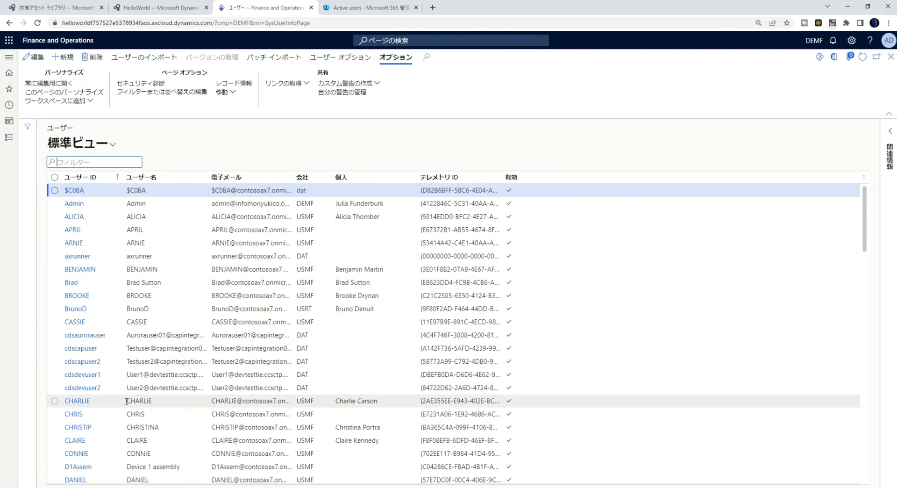
# Step: Filter the Users list by 'testuser1' and open the TestUser1 record
pyautogui.scroll(-3, 126, 400)
pyautogui.scroll(2, 126, 401)
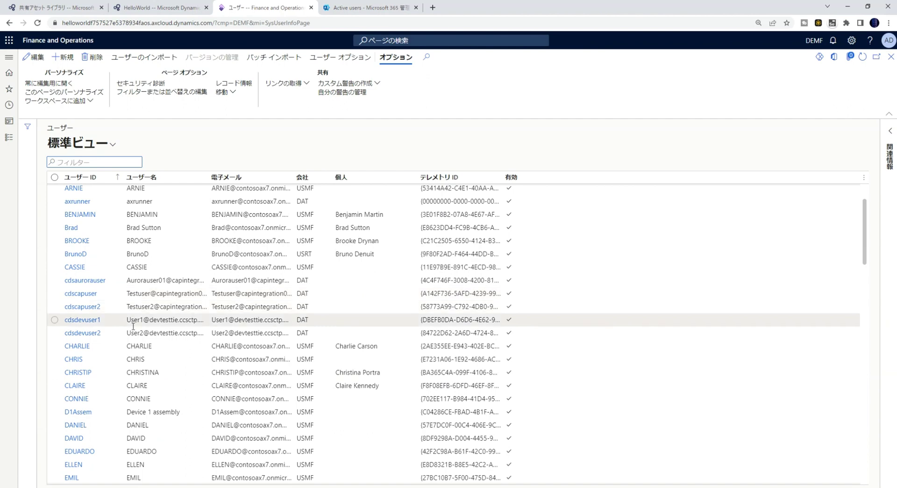
pyautogui.scroll(-5, 133, 326)
pyautogui.scroll(3, 133, 326)
pyautogui.click(114, 159)
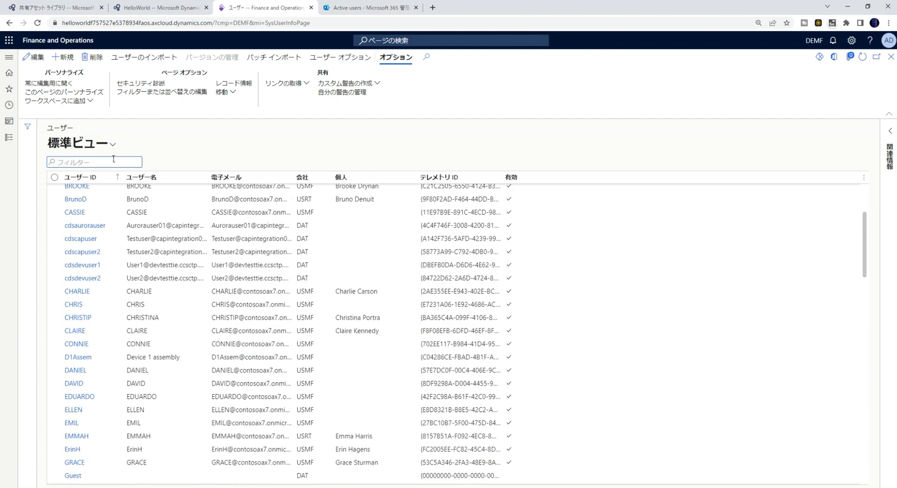
pyautogui.write('testuser1')
pyautogui.press('Return')
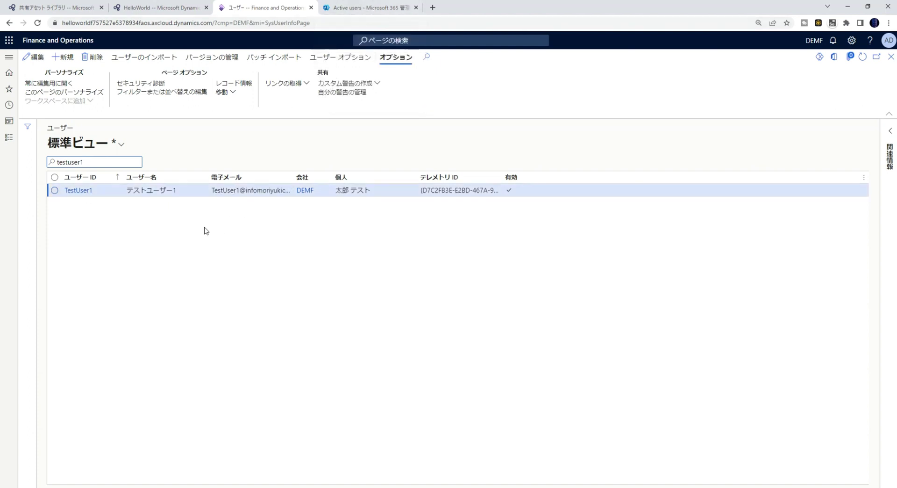
pyautogui.click(85, 193)
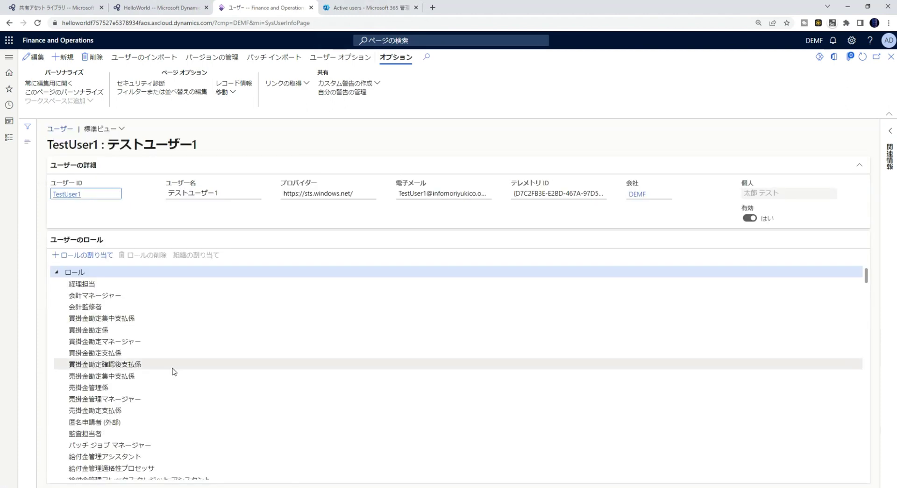
# Step: Scroll through TestUser1's details and assigned roles, then create a blank new user record
pyautogui.scroll(-10, 154, 345)
pyautogui.scroll(-15, 152, 345)
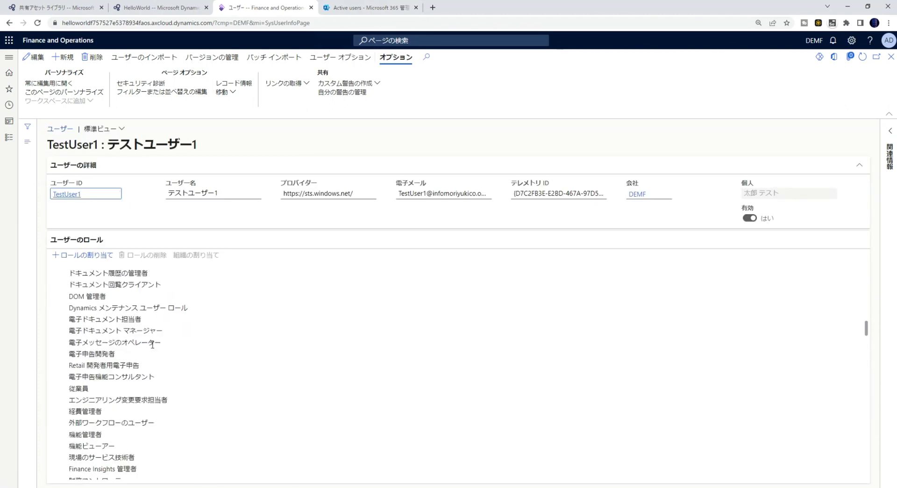
pyautogui.scroll(15, 161, 334)
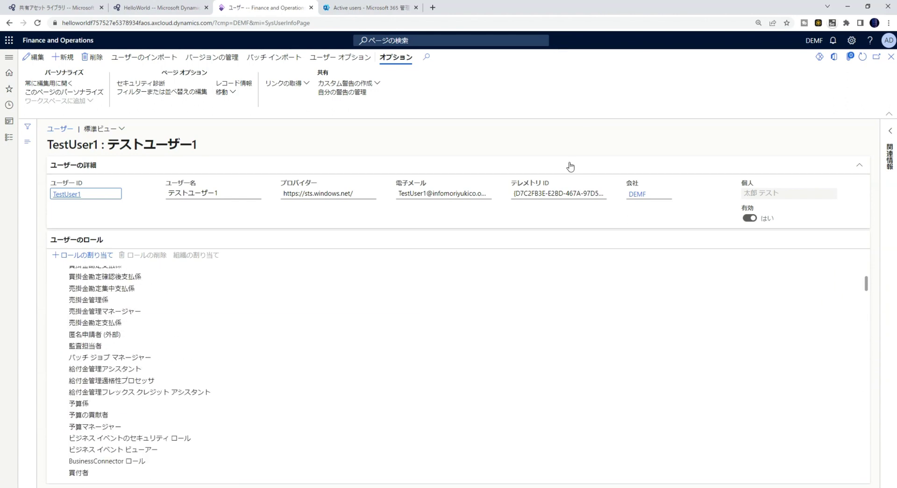
pyautogui.click(314, 142)
pyautogui.click(765, 192)
pyautogui.click(66, 56)
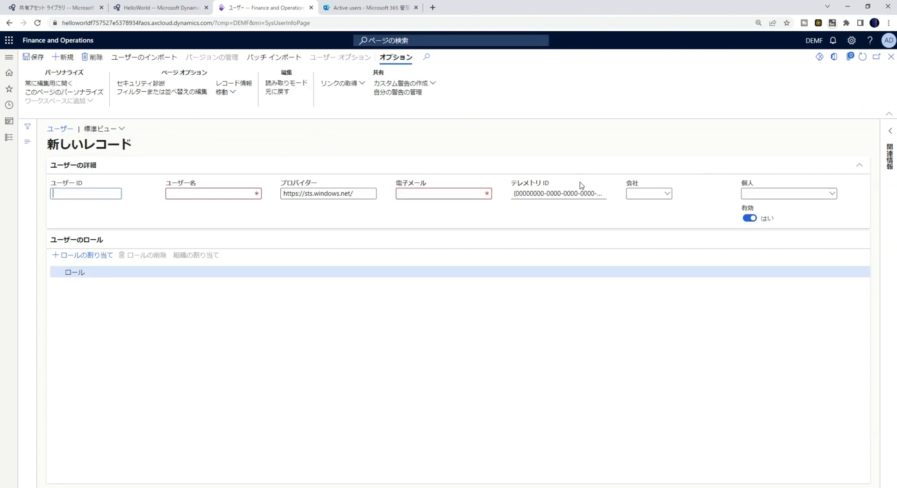
# Step: Open the new user's person lookup list and close it without linking anyone
pyautogui.click(828, 195)
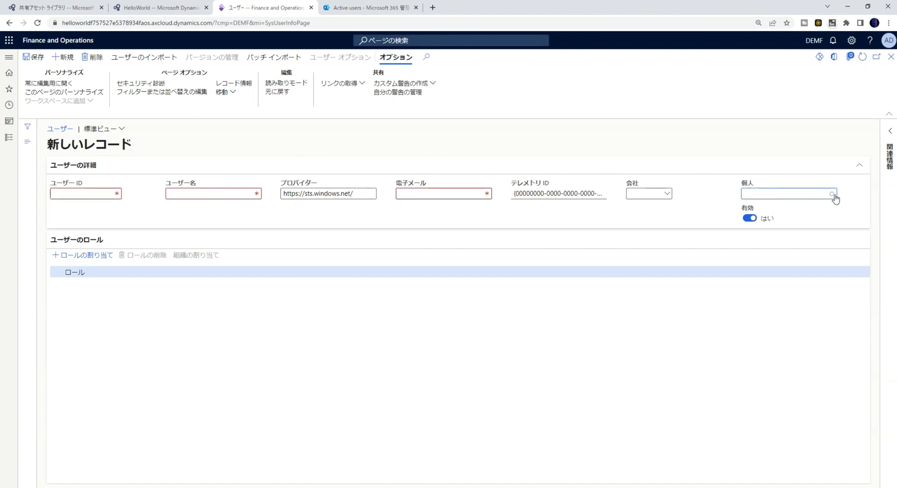
pyautogui.click(833, 195)
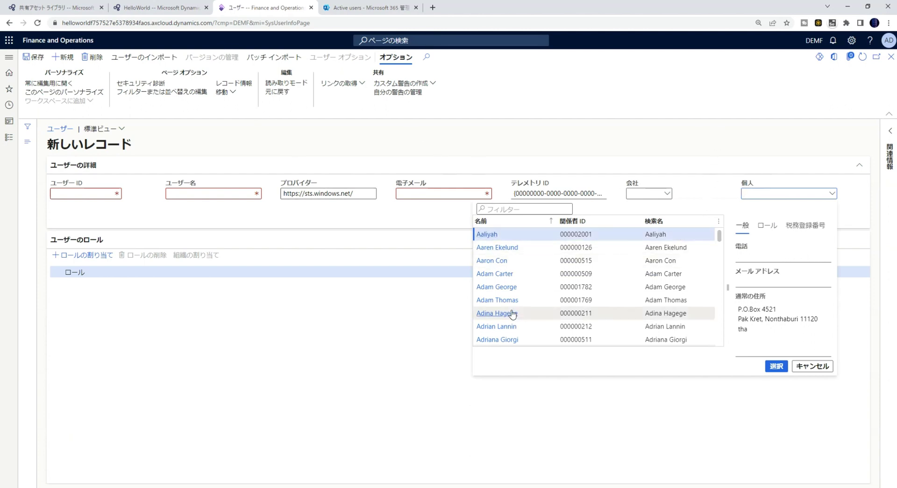
pyautogui.scroll(-3, 512, 314)
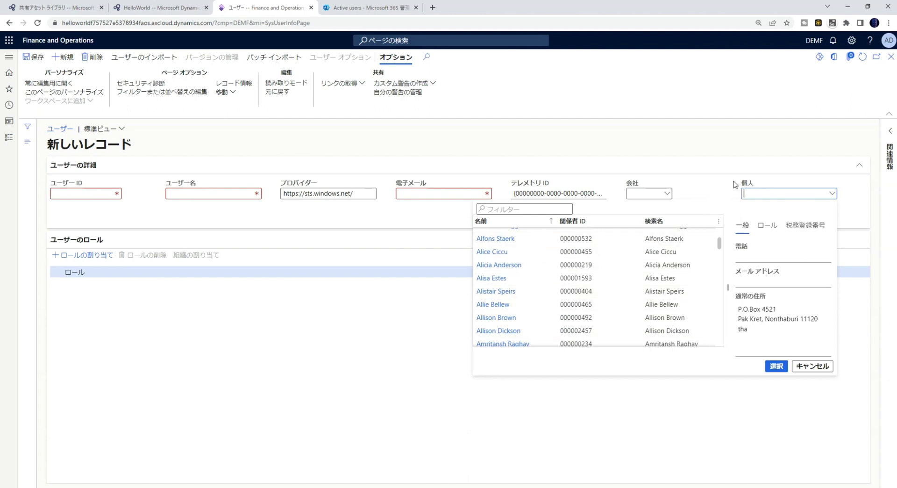
pyautogui.click(722, 191)
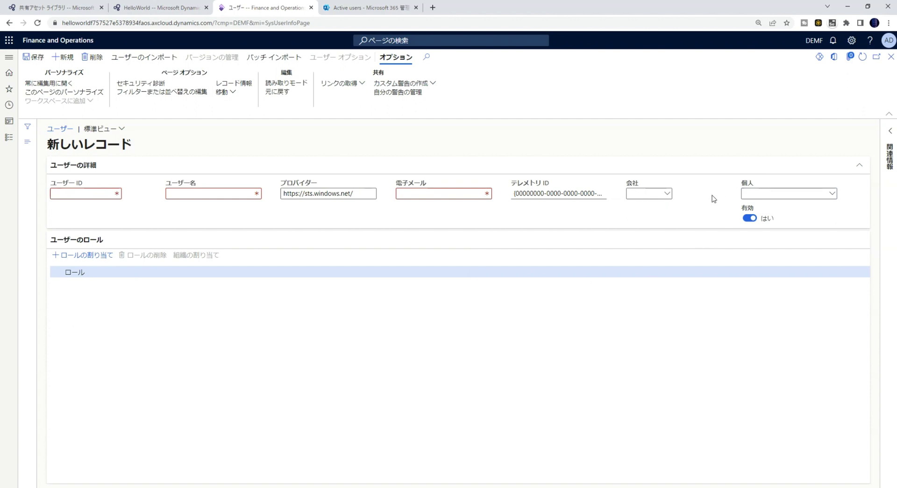
pyautogui.click(712, 196)
pyautogui.click(743, 193)
pyautogui.click(547, 150)
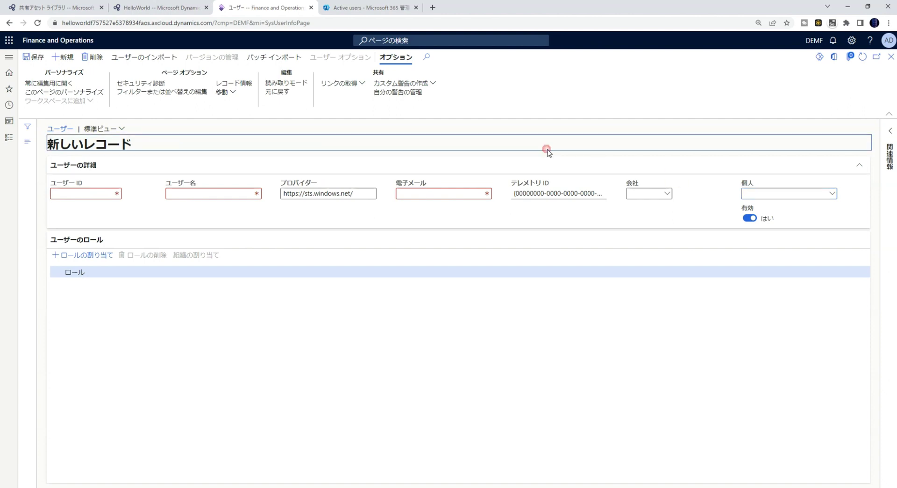
pyautogui.click(695, 200)
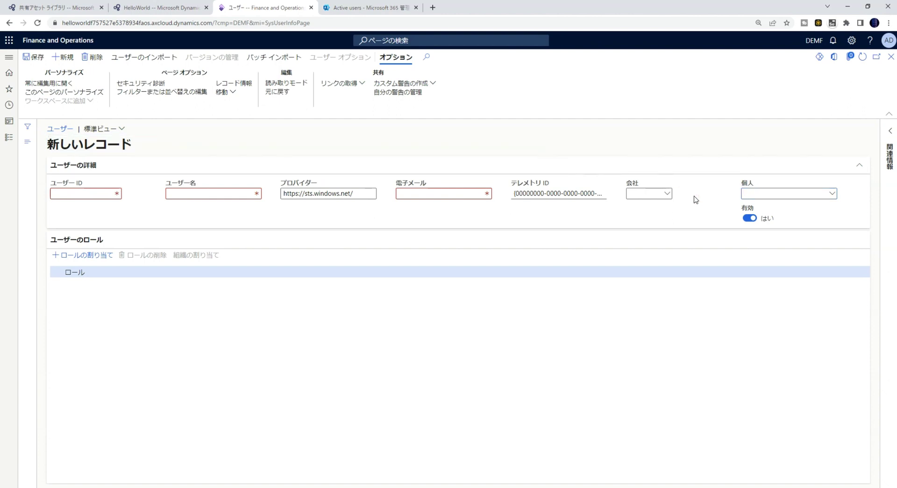
# Step: Close the blank user record, delete its empty row from Users, and switch to the FO VM
pyautogui.click(891, 56)
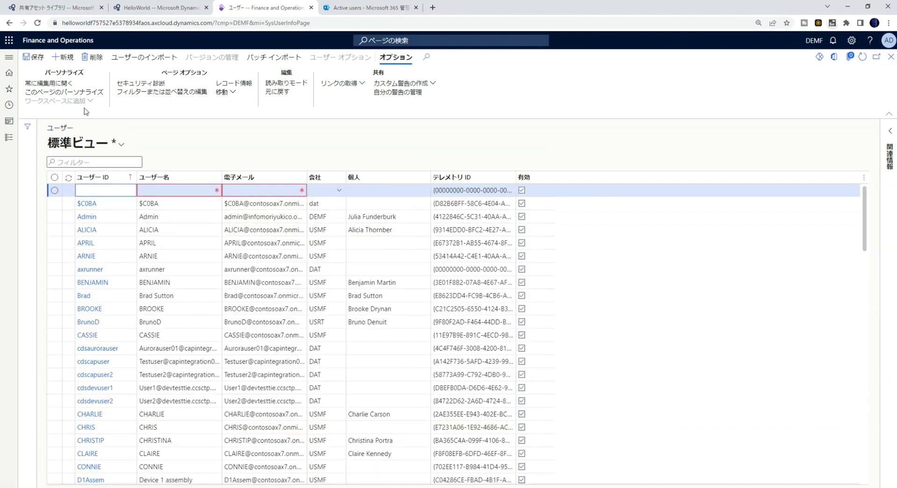
pyautogui.click(92, 56)
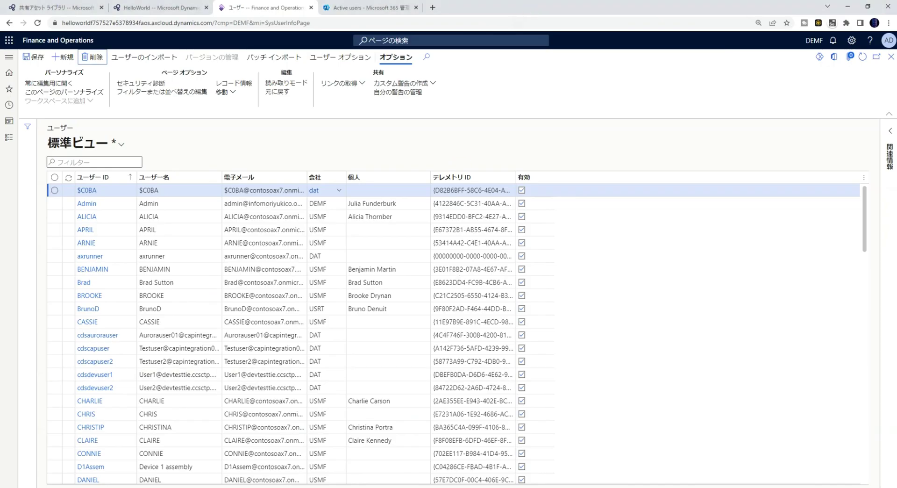
pyautogui.click(547, 448)
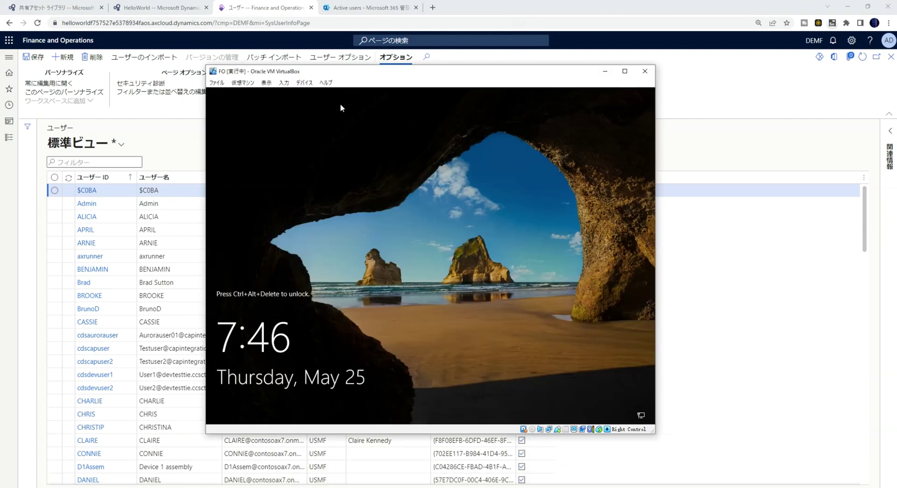
# Step: Send Ctrl-Alt-Del to the FO VM via 入力 > キーボード to reach its sign-in screen
pyautogui.click(847, 7)
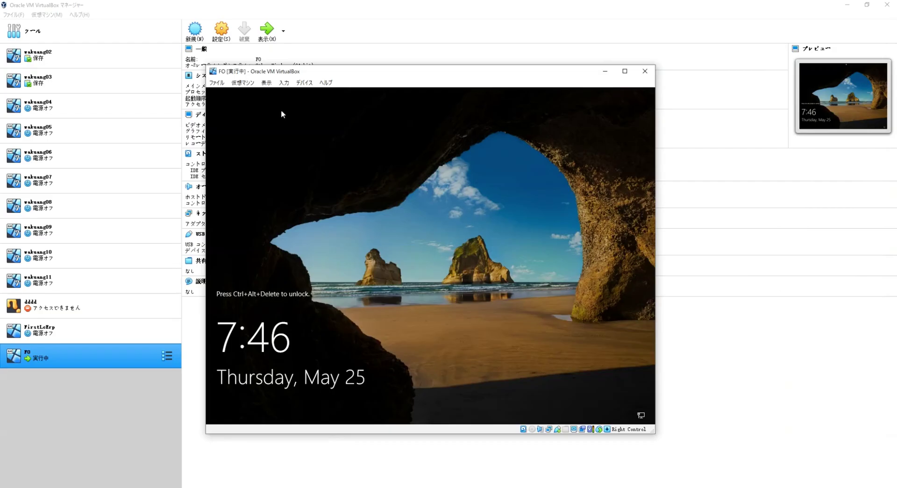
pyautogui.click(279, 86)
pyautogui.moveTo(301, 93)
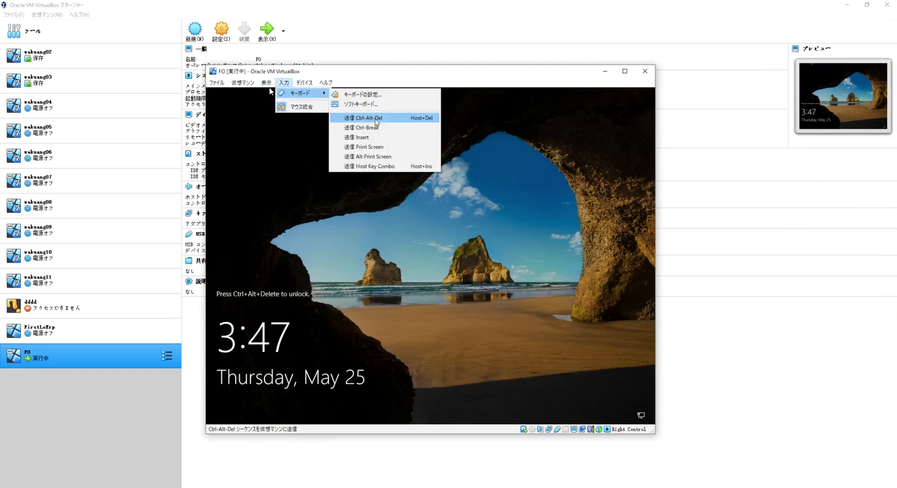
pyautogui.click(376, 118)
pyautogui.moveTo(377, 71); pyautogui.dragTo(363, 25)
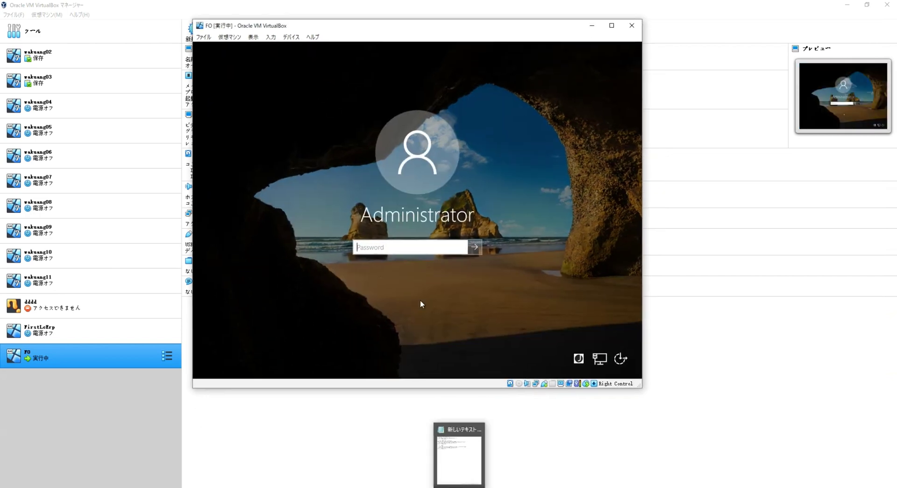
# Step: Enter the Administrator account password, verify it, and sign in to the VM
pyautogui.click(414, 248)
pyautogui.click(415, 246)
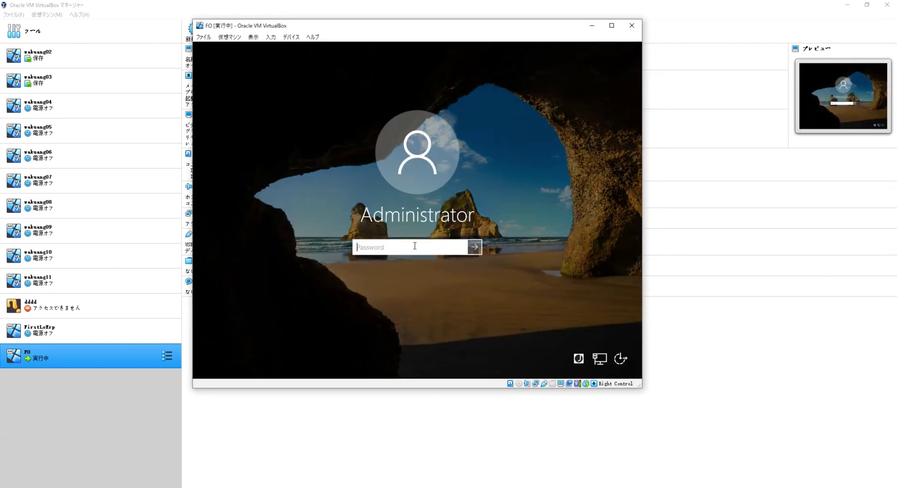
pyautogui.write('p')
pyautogui.click(460, 249)
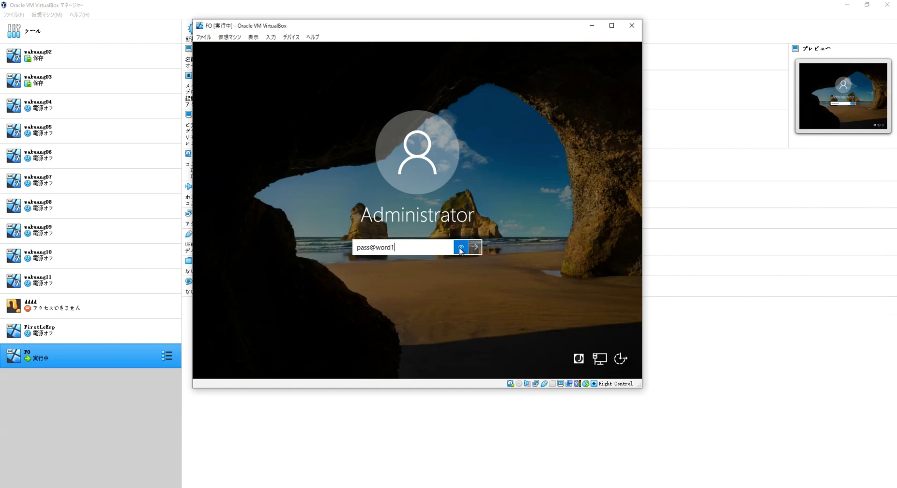
pyautogui.click(427, 263)
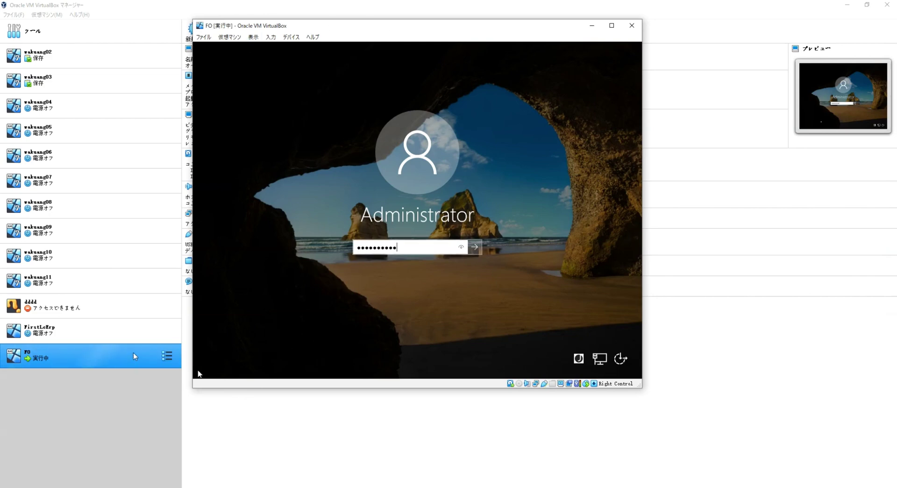
pyautogui.click(475, 247)
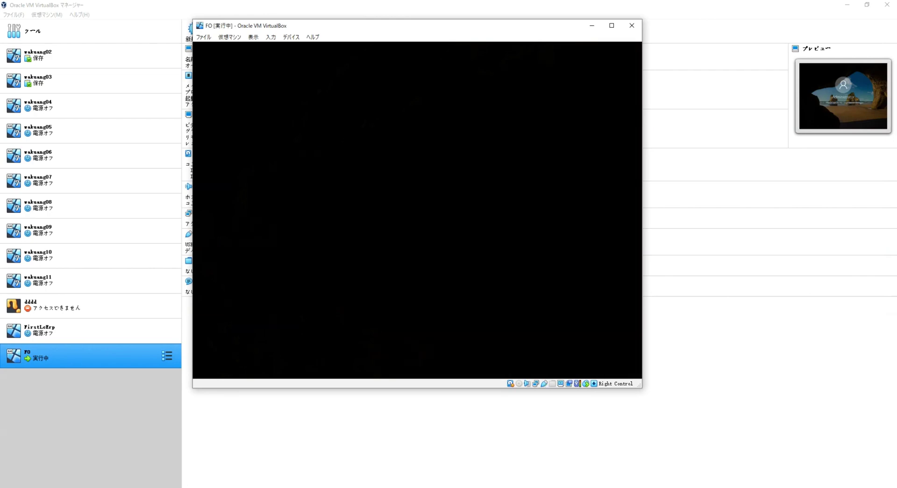
# Step: Maximize the VM window, then launch Edge in the guest, dismiss Restore pages, and close it
pyautogui.click(611, 25)
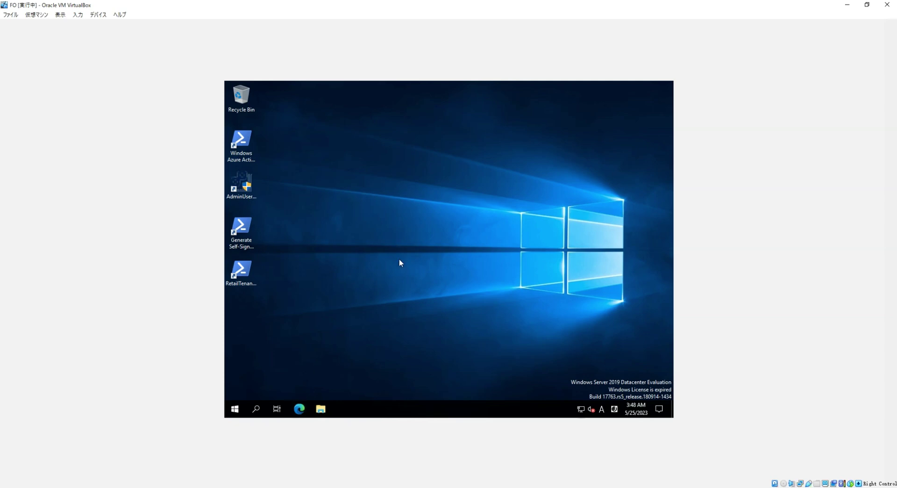
pyautogui.click(302, 406)
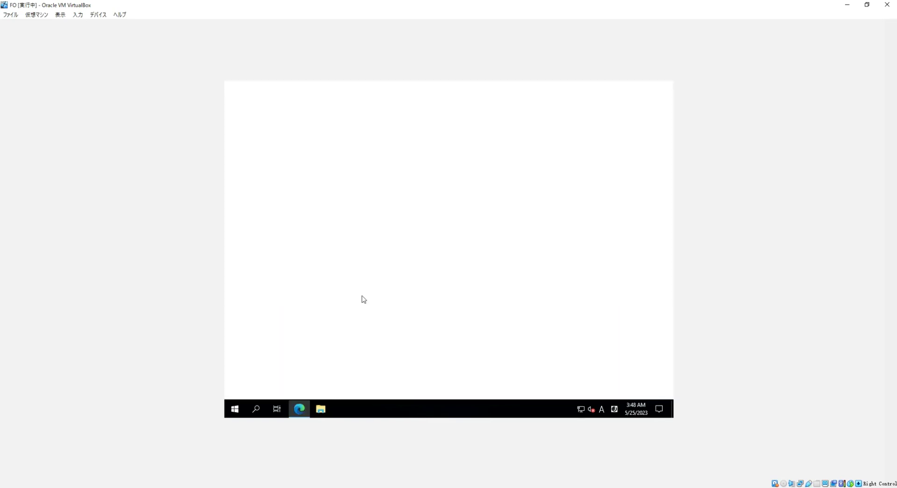
pyautogui.click(642, 117)
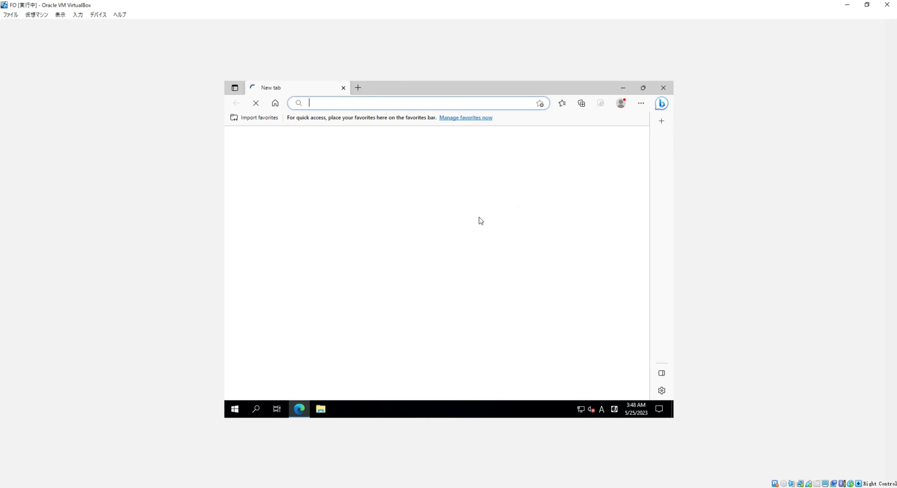
pyautogui.hotkey('alt', 'F4')
# Step: Run the AdminUserProvisioning shortcut as administrator and decline the User Account Control prompt
pyautogui.rightClick(248, 186)
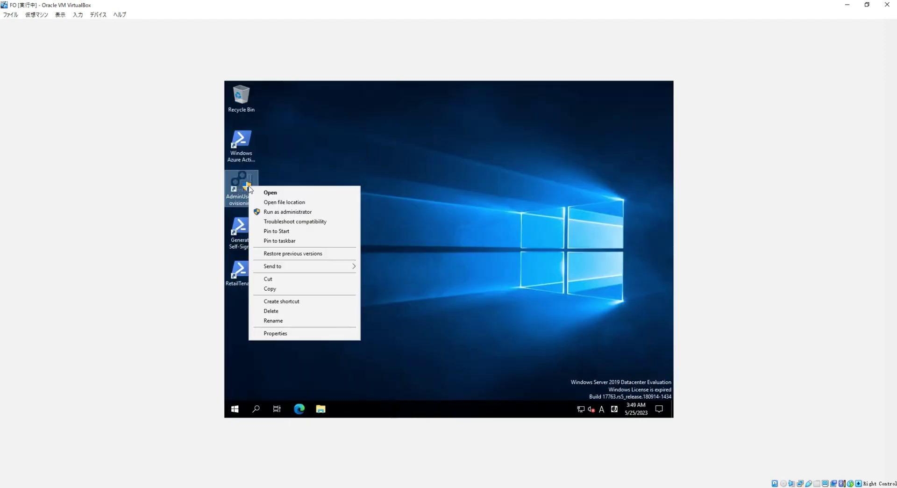
pyautogui.click(304, 213)
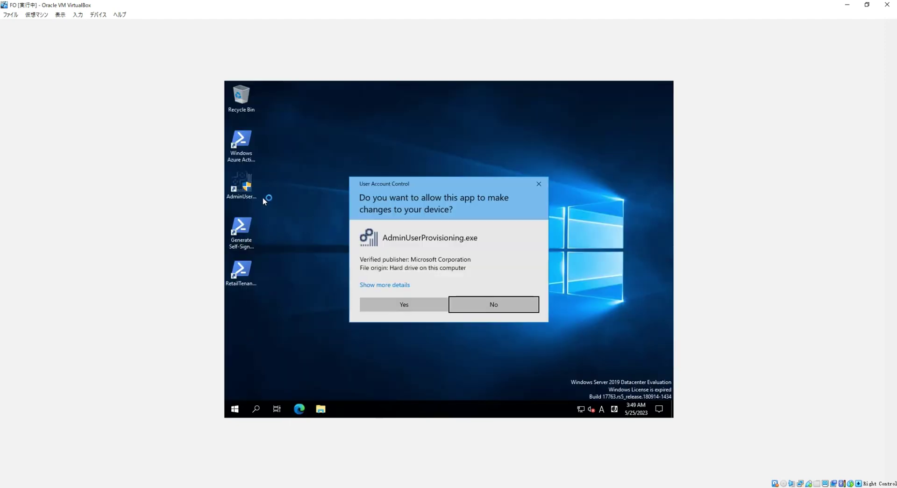
pyautogui.click(403, 304)
pyautogui.click(410, 308)
pyautogui.click(497, 306)
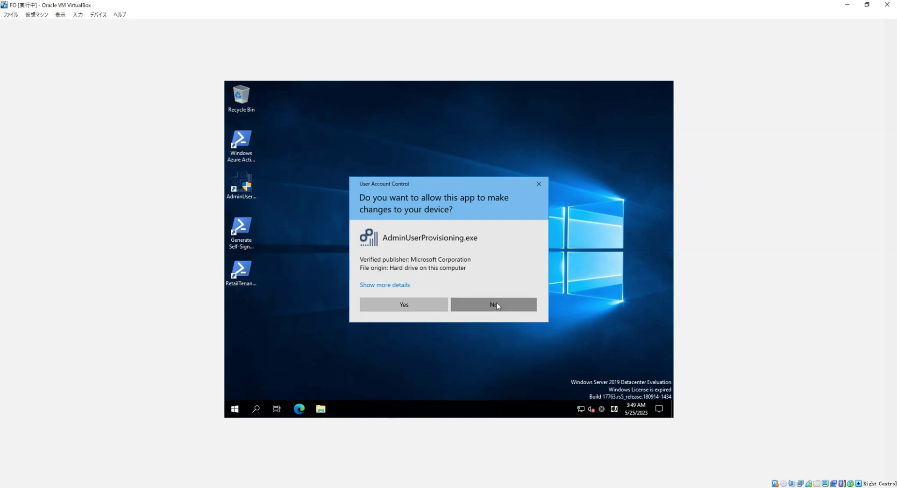
pyautogui.click(497, 305)
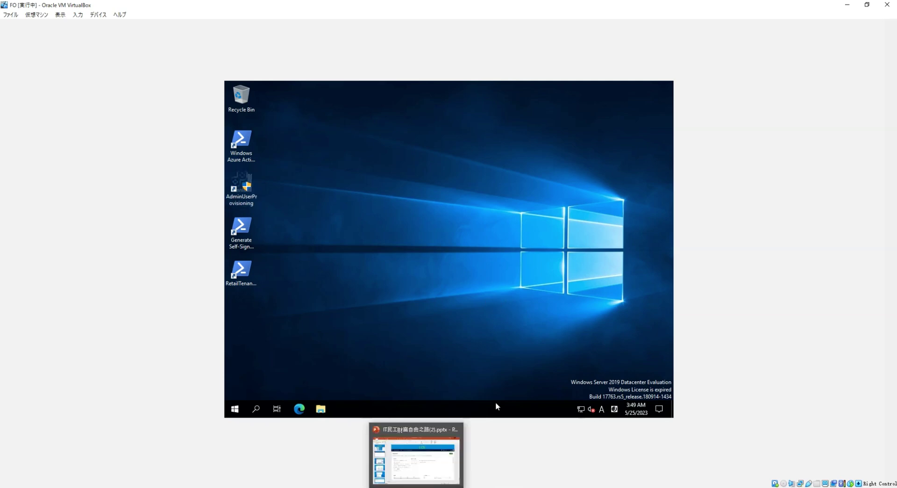
pyautogui.click(417, 456)
# Step: Scroll the PowerPoint deck from slide 5 to slide 12 on AdminUserProvisioning setup
pyautogui.scroll(-1, 258, 281)
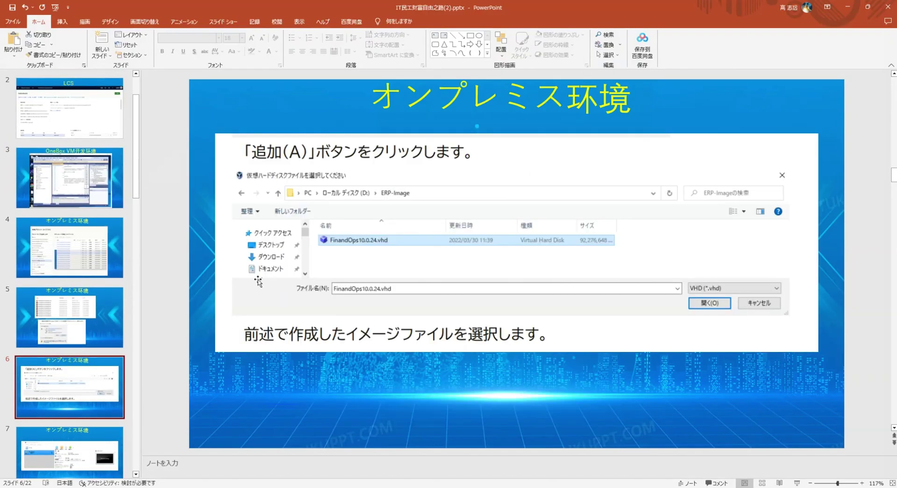
pyautogui.scroll(-1, 258, 281)
pyautogui.scroll(-1, 257, 281)
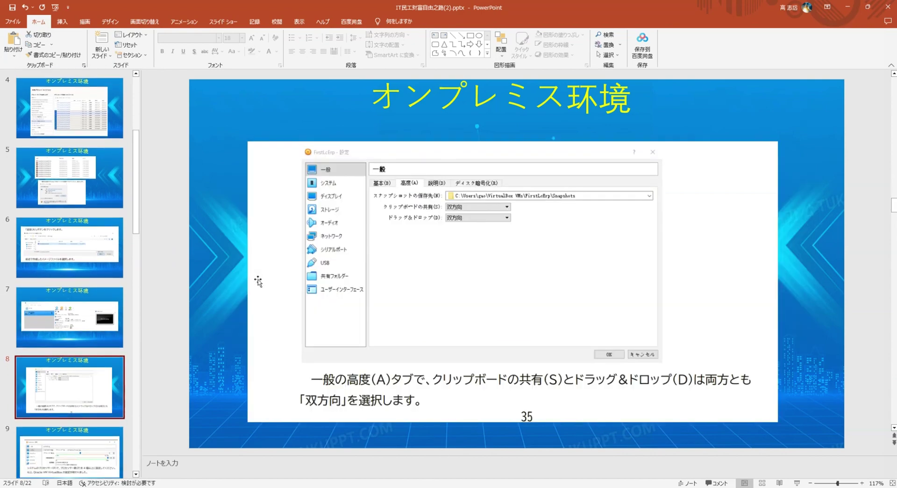
pyautogui.scroll(1, 258, 280)
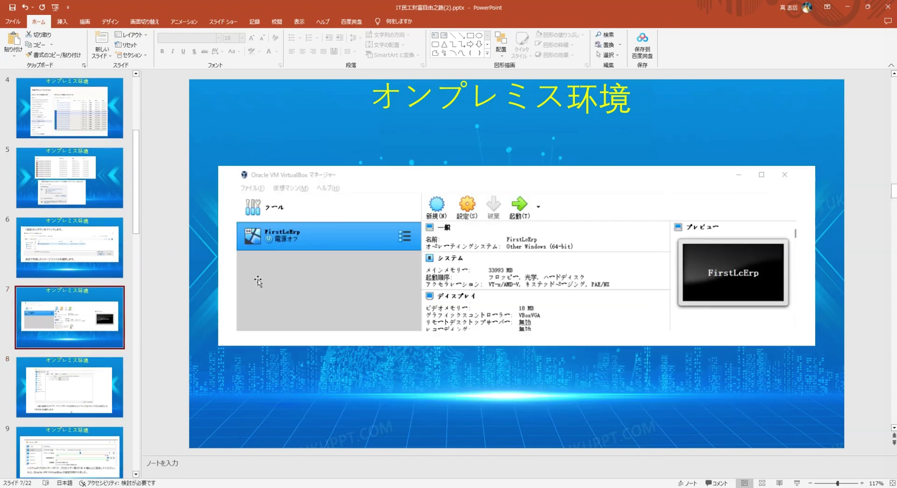
pyautogui.scroll(-3, 258, 280)
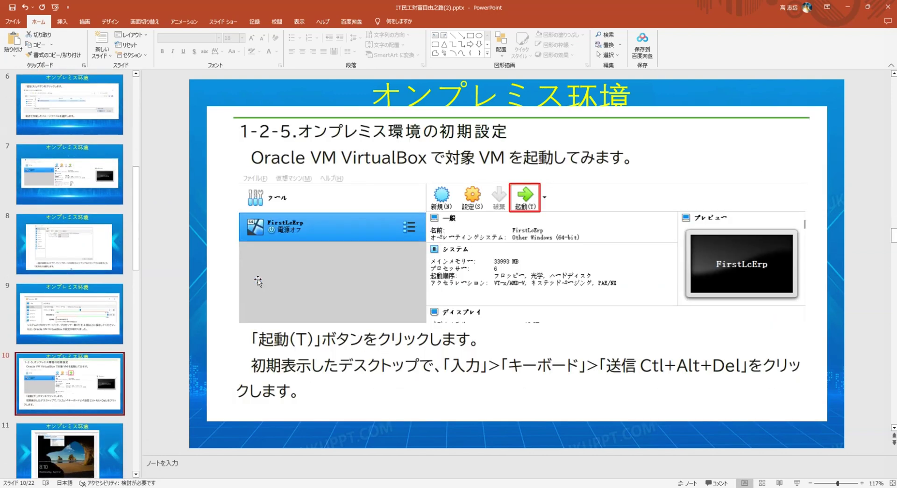
pyautogui.scroll(-1, 258, 280)
pyautogui.scroll(-1, 257, 280)
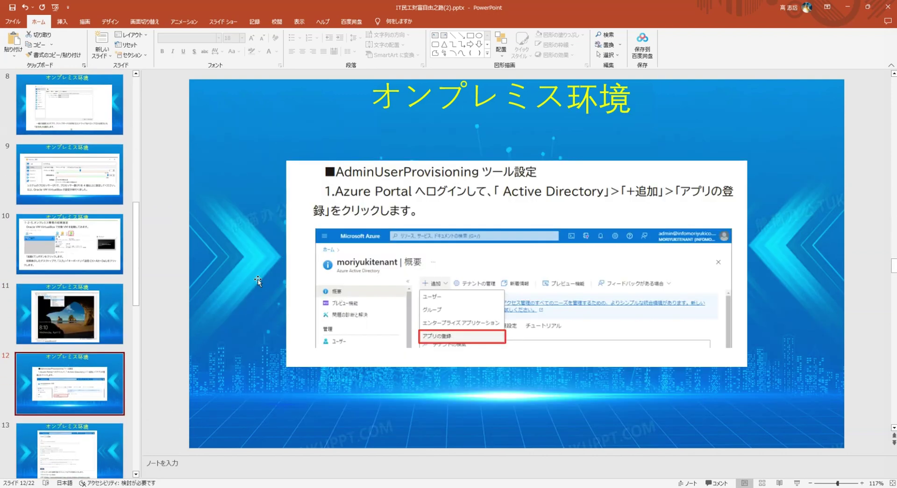